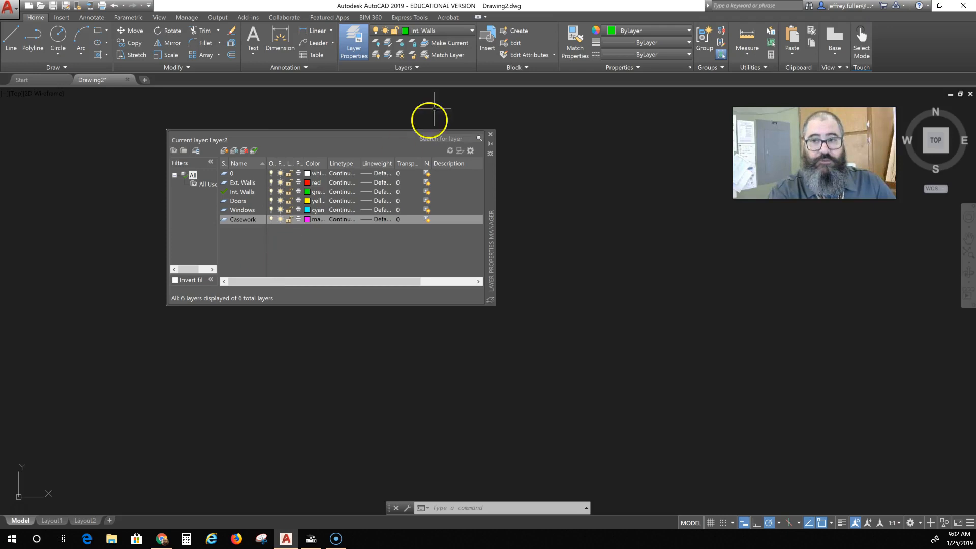
Step: Set the drawing's length units to Architectural with 0'-0 1/16" precision and close the layer manager
left_click(11, 7)
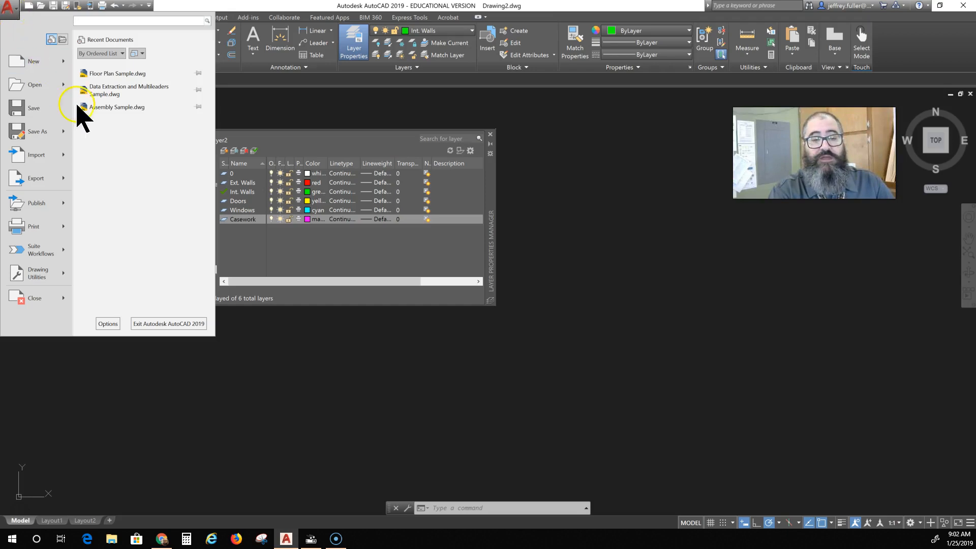
mouse_move(49, 277)
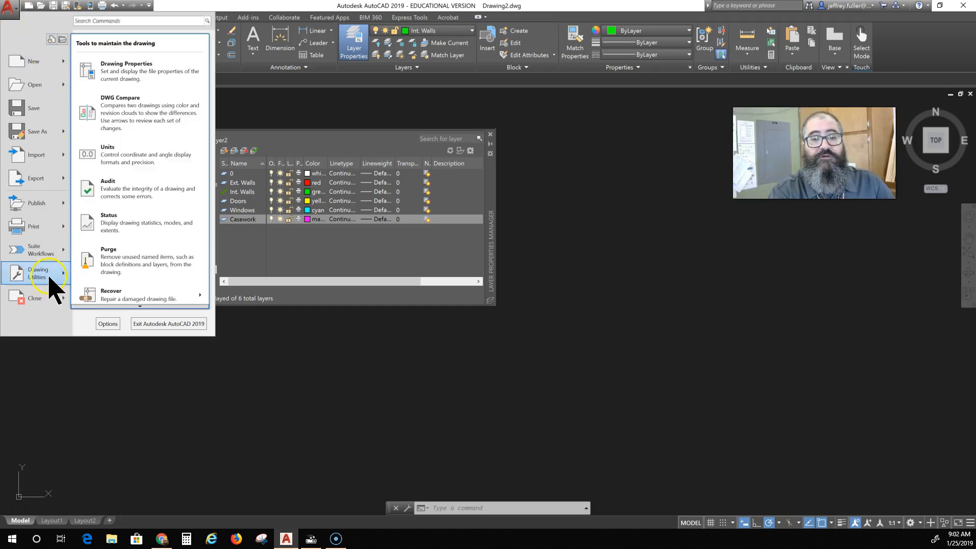
left_click(123, 155)
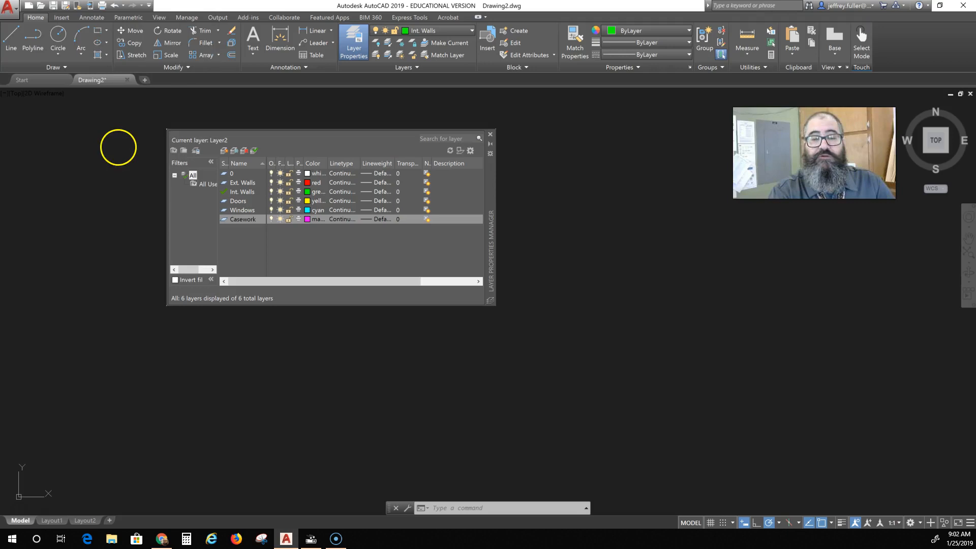
left_click(460, 199)
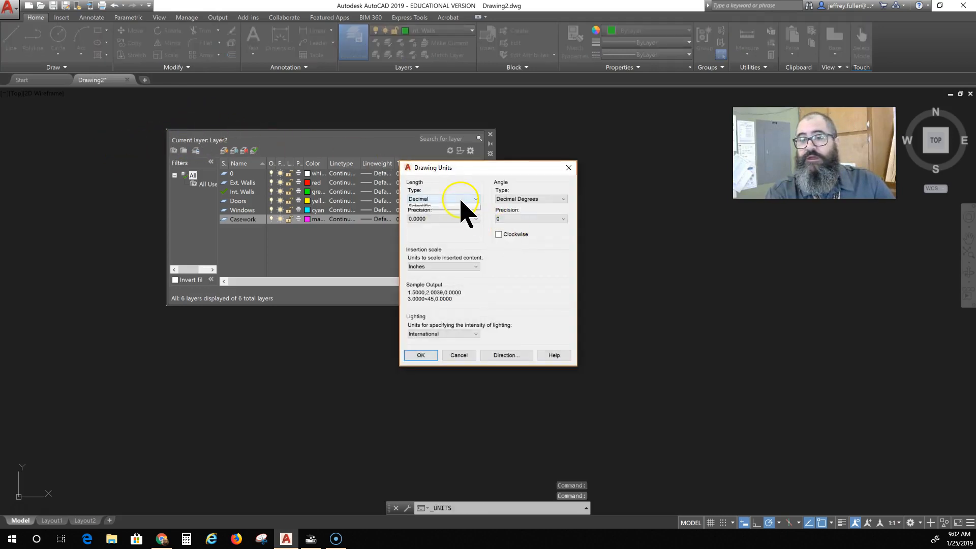
left_click(449, 207)
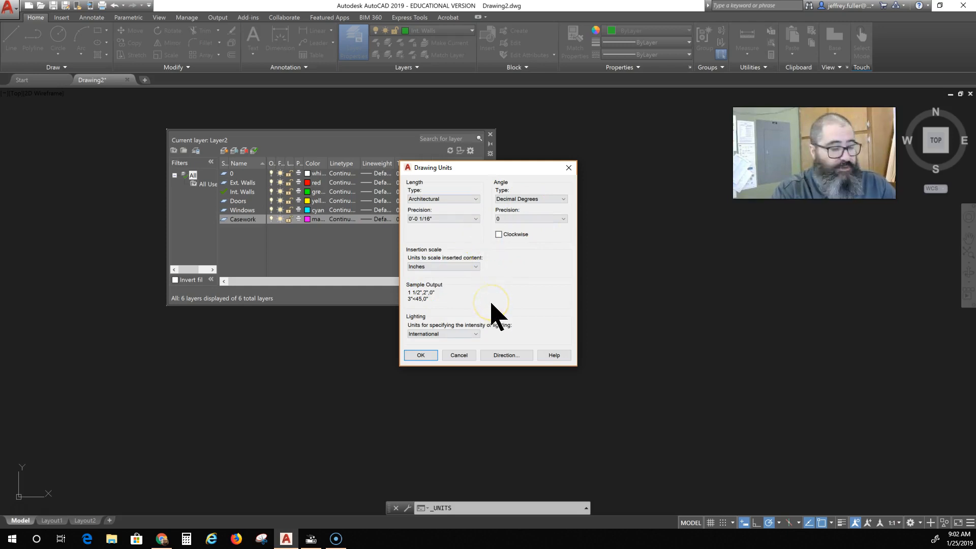
left_click(418, 355)
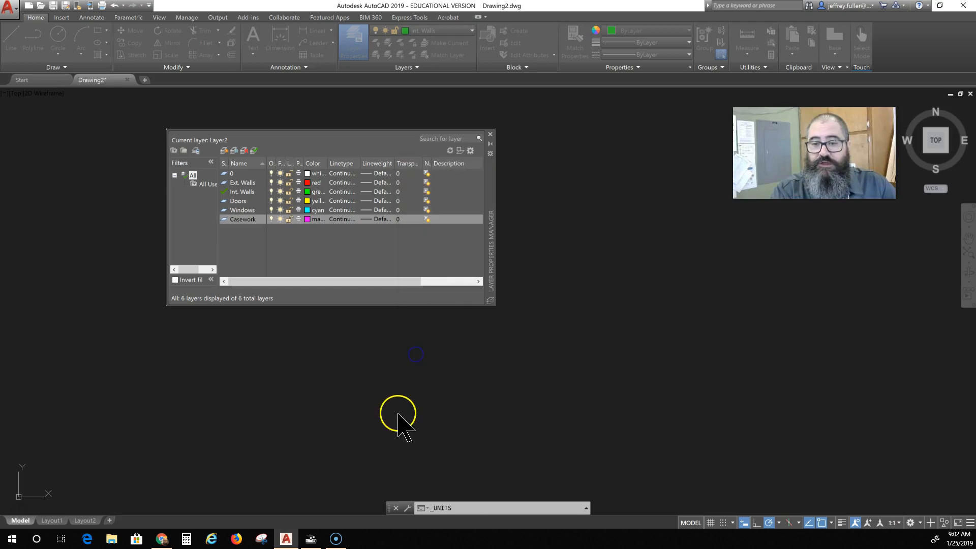
left_click(489, 134)
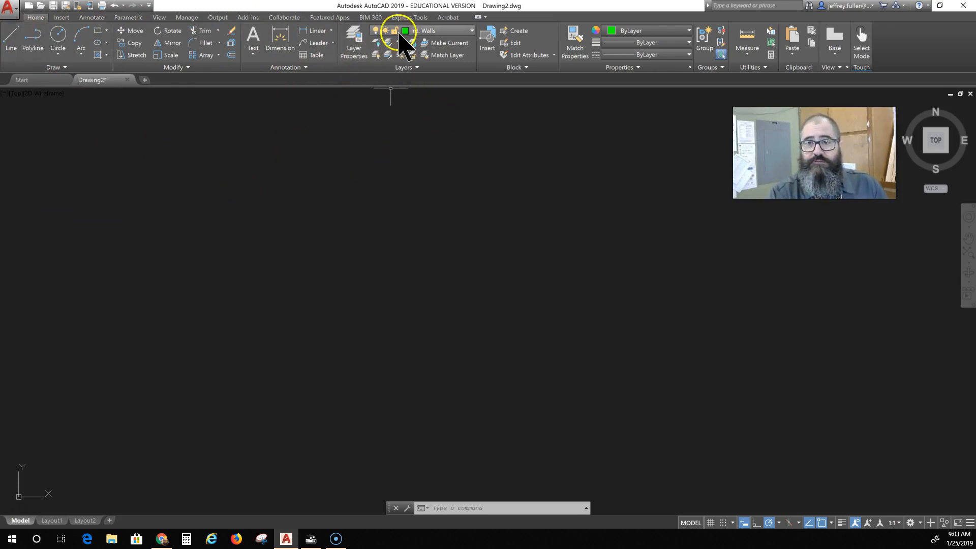
Step: Reopen the layer manager and set the Ext. Walls layer's lineweight to 0.30 mm
left_click(353, 40)
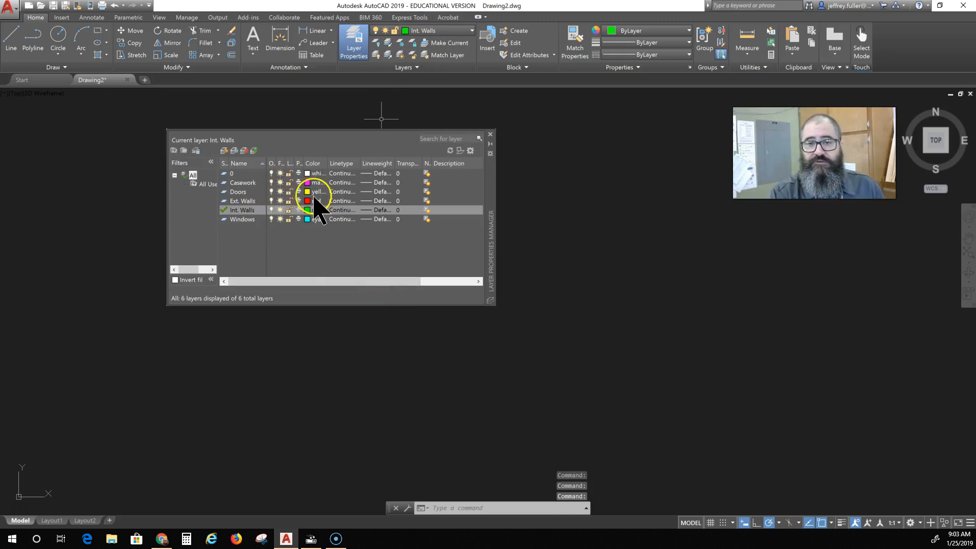
left_click(399, 202)
left_click(377, 201)
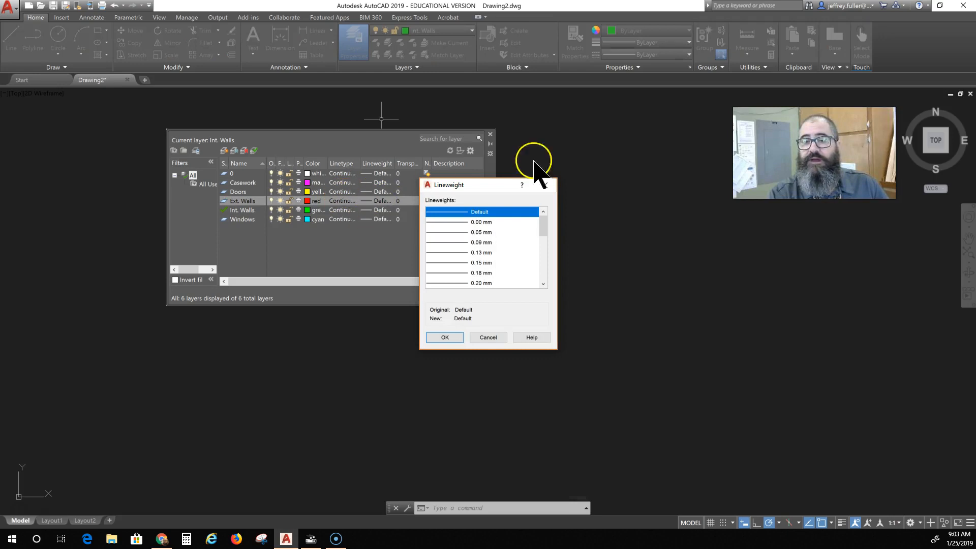
scroll(472, 254, "down", 2)
left_click(468, 243)
left_click(445, 337)
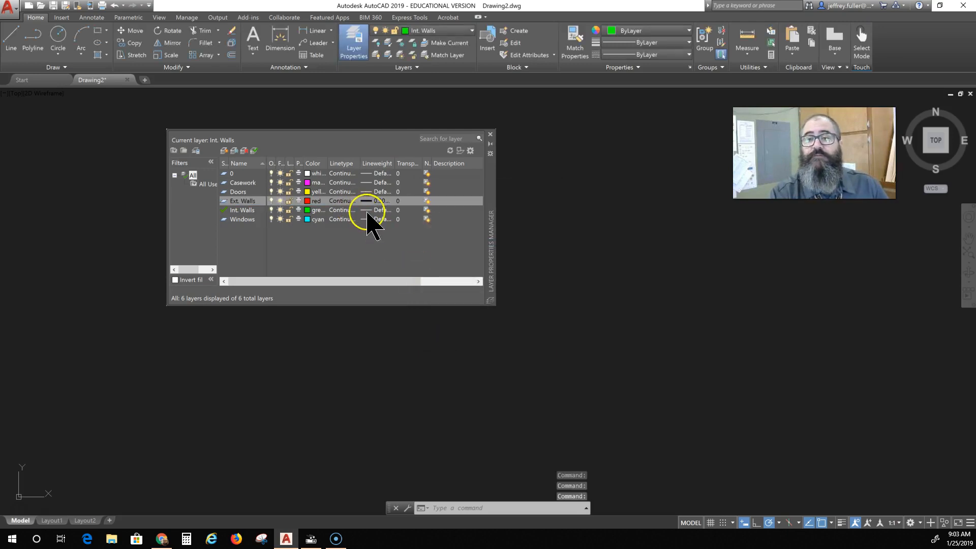
Step: Set the Int. Walls layer's lineweight to 0.30 mm
left_click(379, 210)
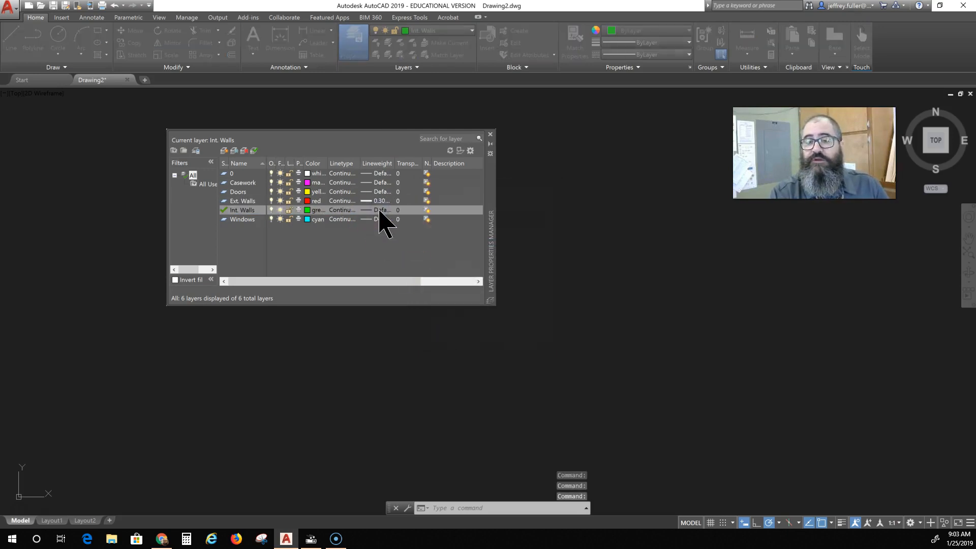
scroll(486, 231, "down", 3)
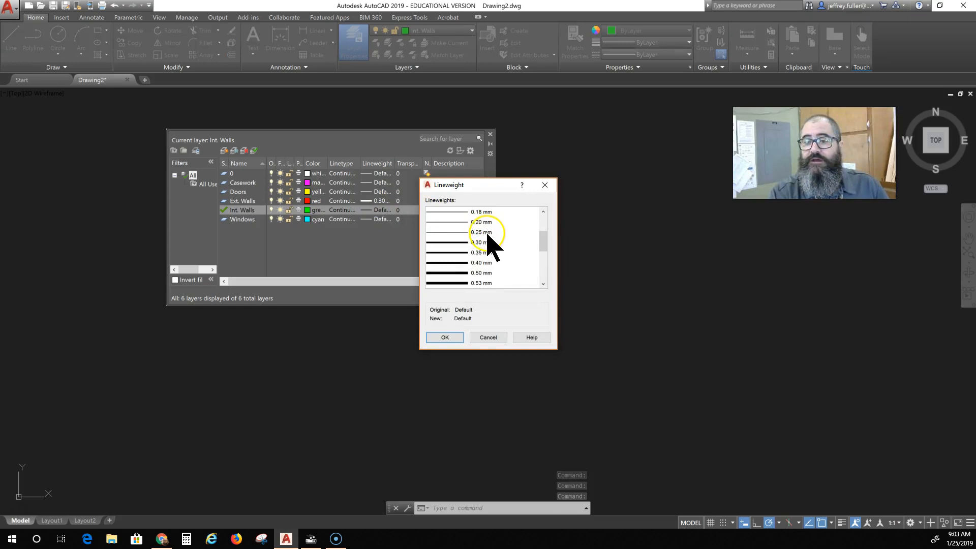
left_click(483, 242)
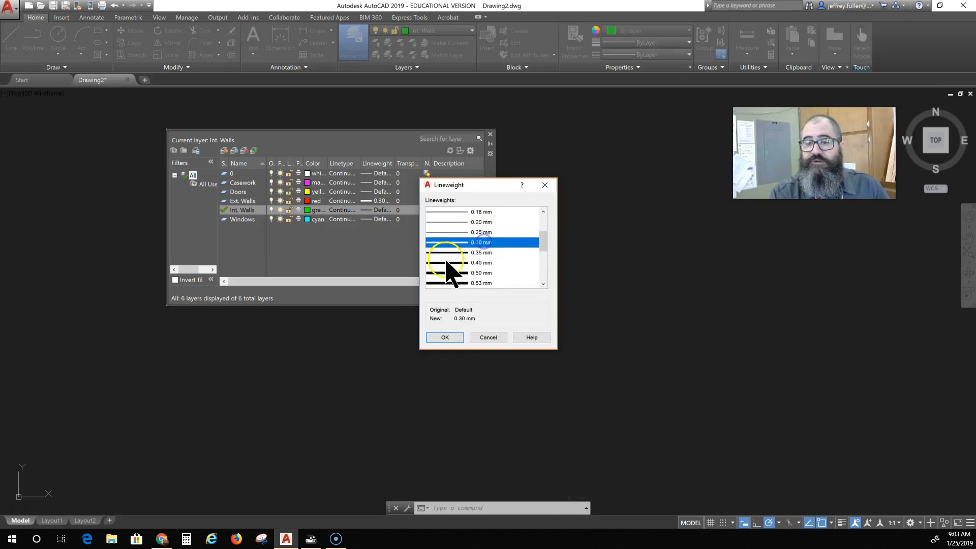
left_click(459, 338)
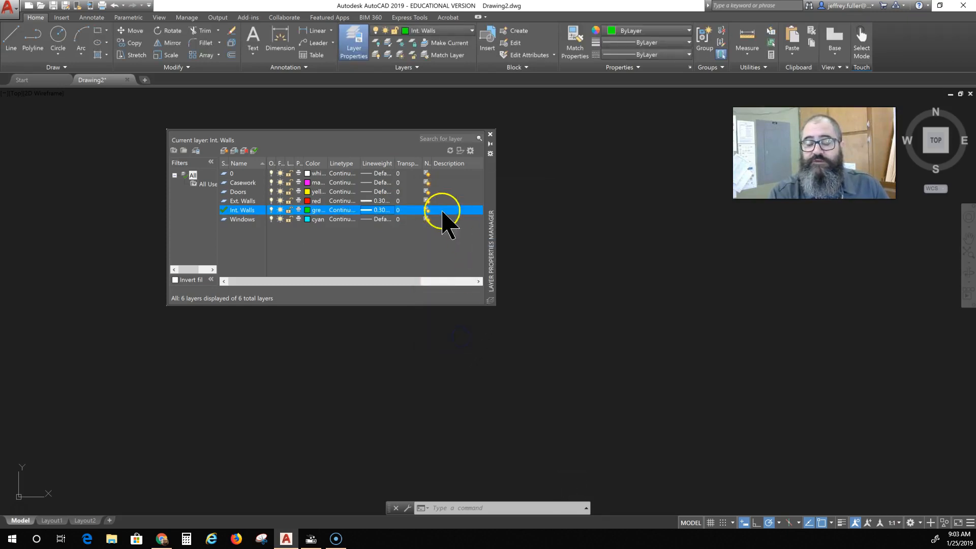
Step: Set the Windows layer's lineweight to 0.30 mm and close the layer manager
left_click(377, 219)
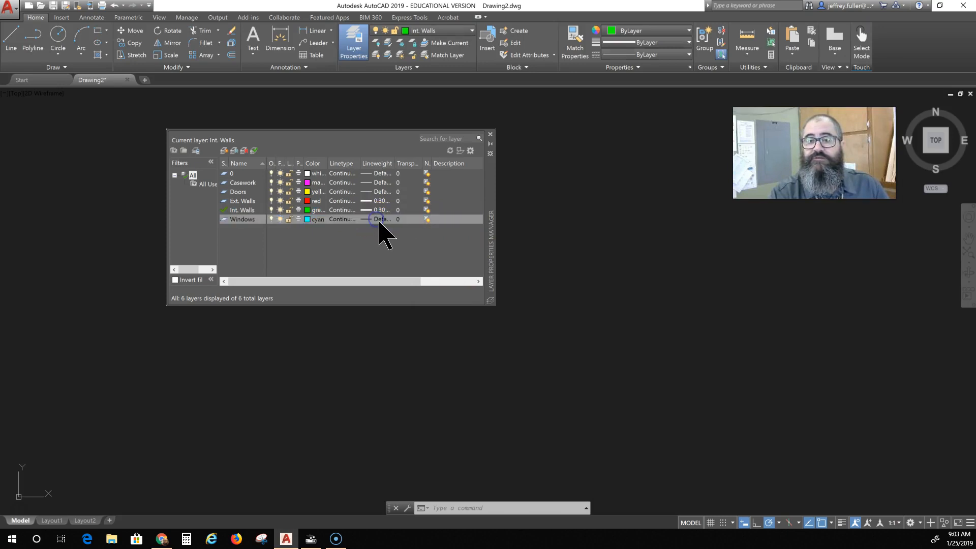
scroll(463, 245, "down", 1)
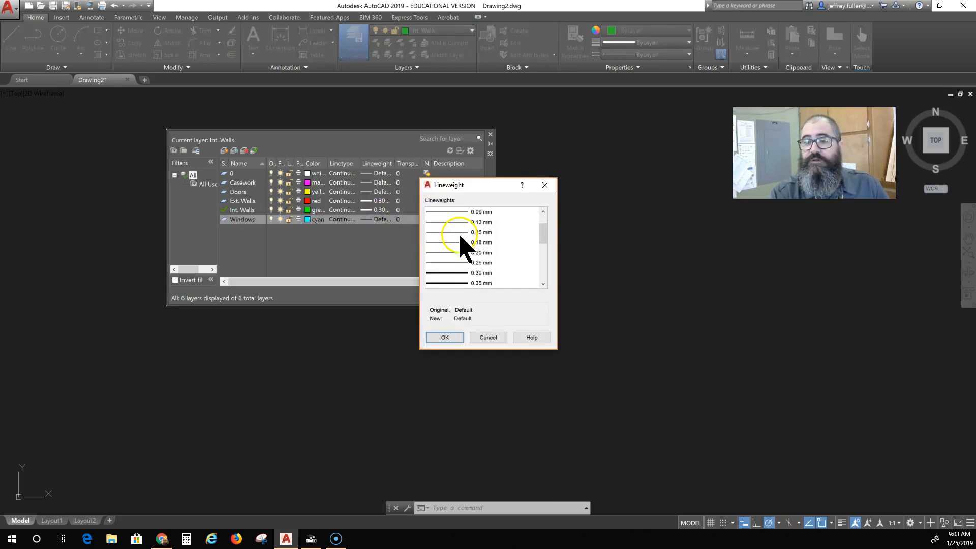
left_click(481, 273)
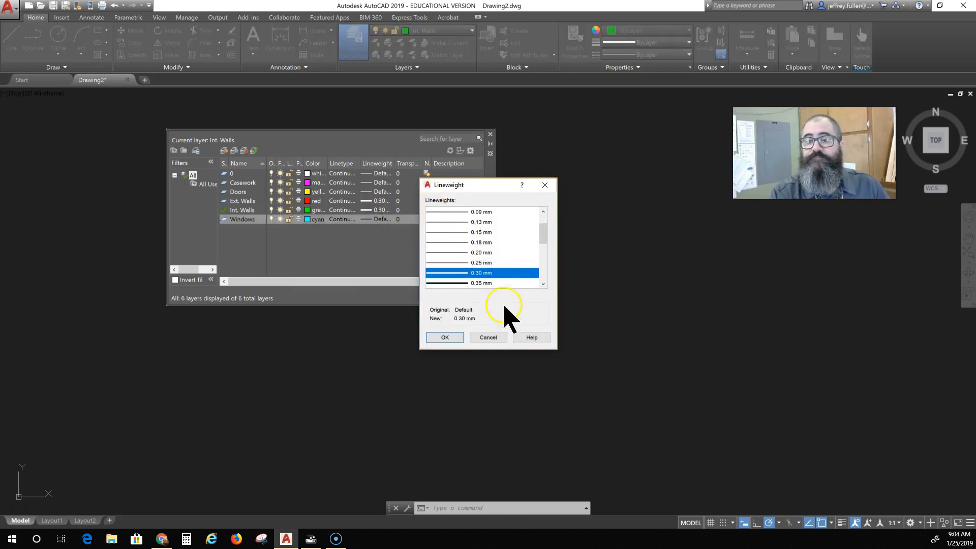
left_click(448, 338)
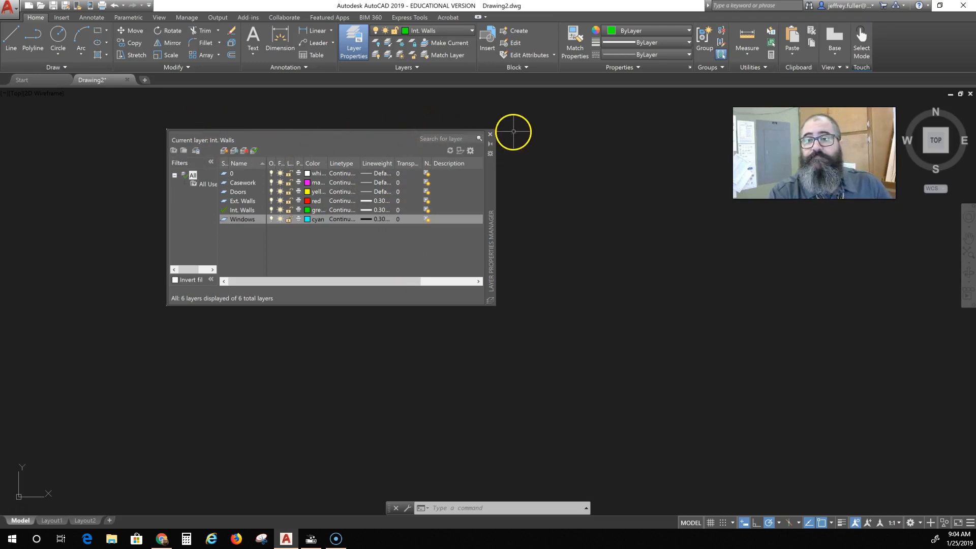
left_click(493, 134)
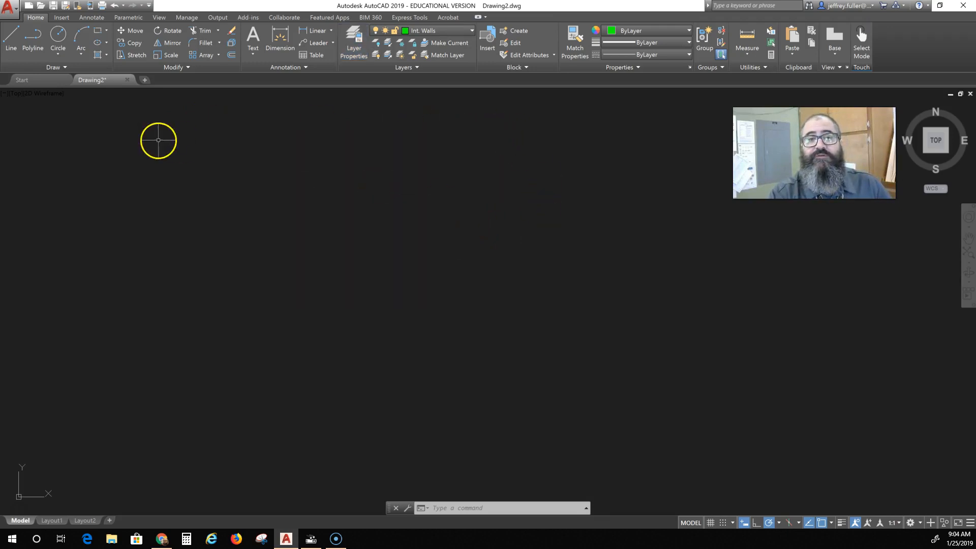
Step: Make Ext. Walls the current layer
left_click(450, 31)
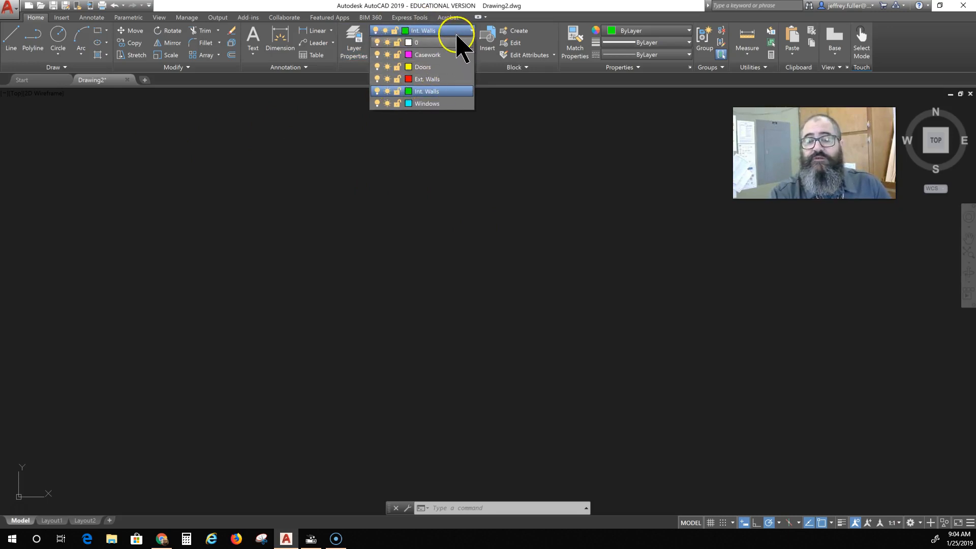
left_click(425, 80)
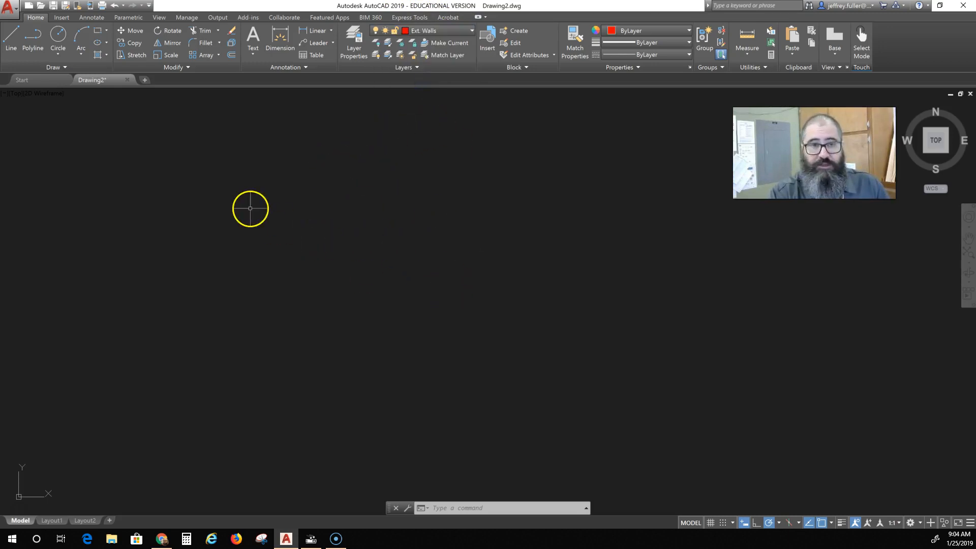
left_click(10, 37)
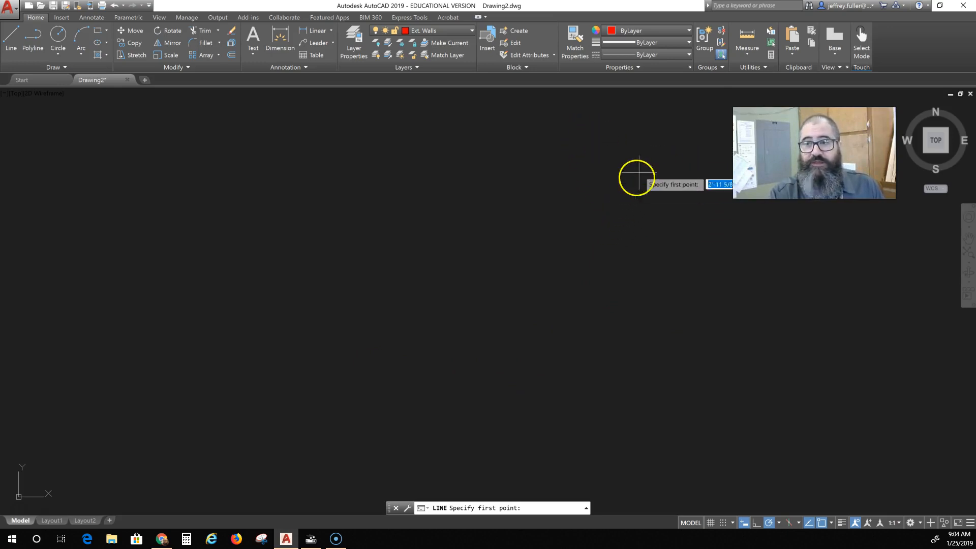
left_click(608, 107)
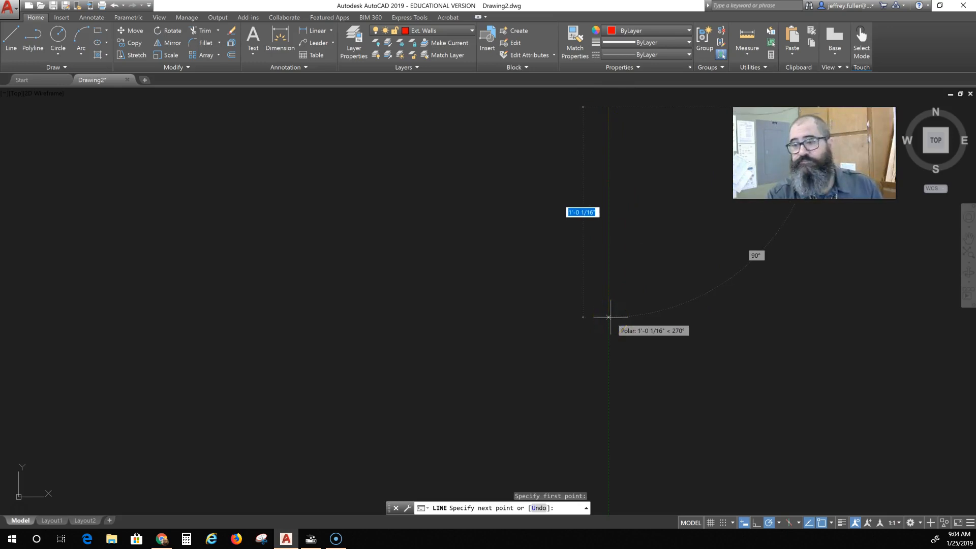
key("Escape")
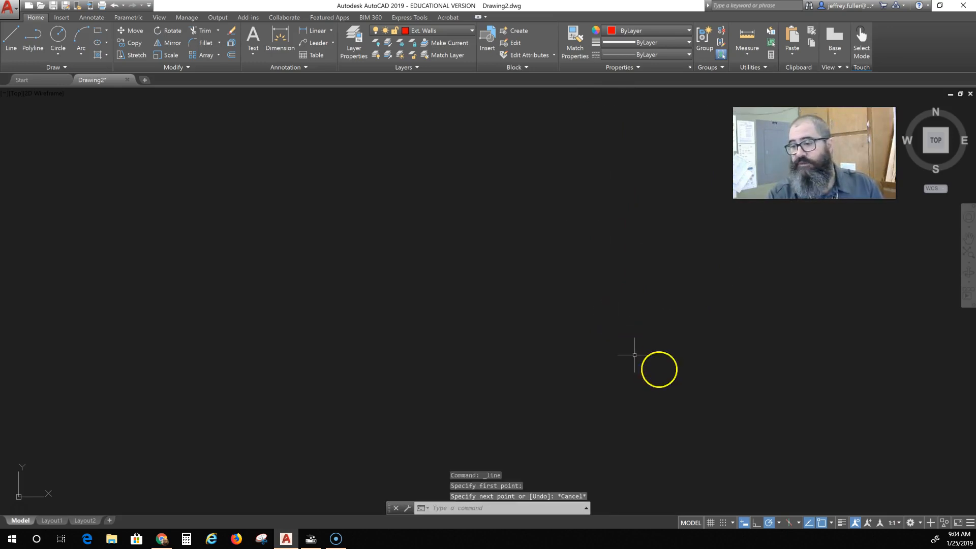
Step: Turn on lineweight display and draw a 42' line straight down as an exterior wall, ending the Line command after this segment
left_click(841, 522)
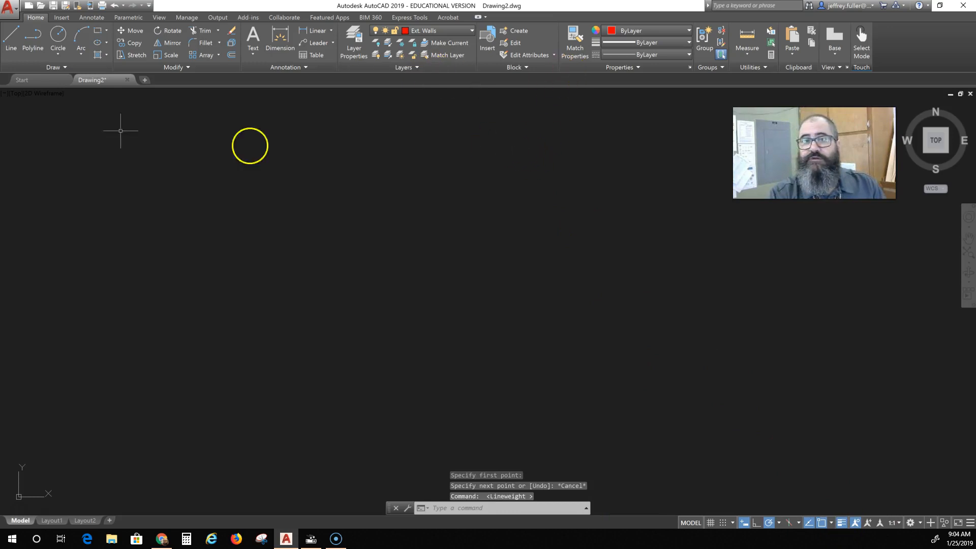
left_click(10, 34)
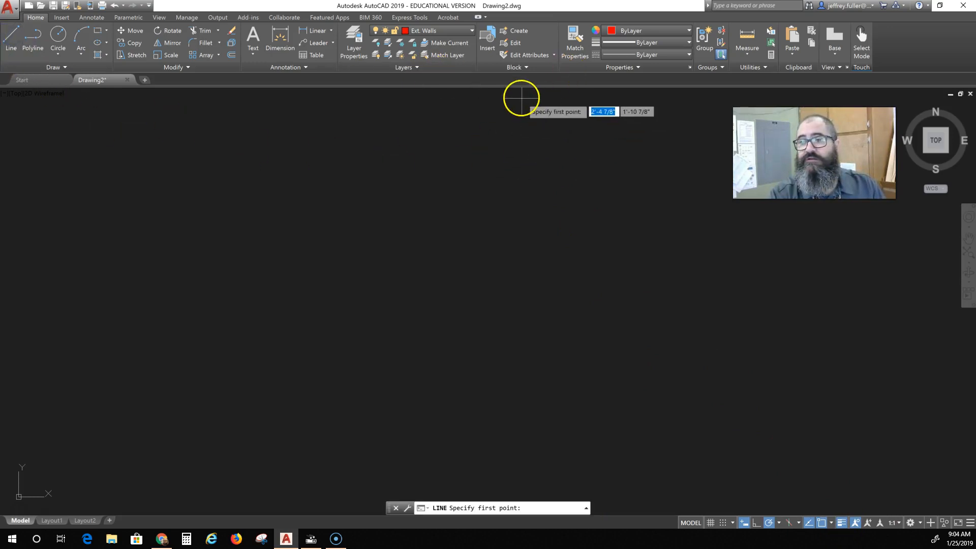
left_click(540, 119)
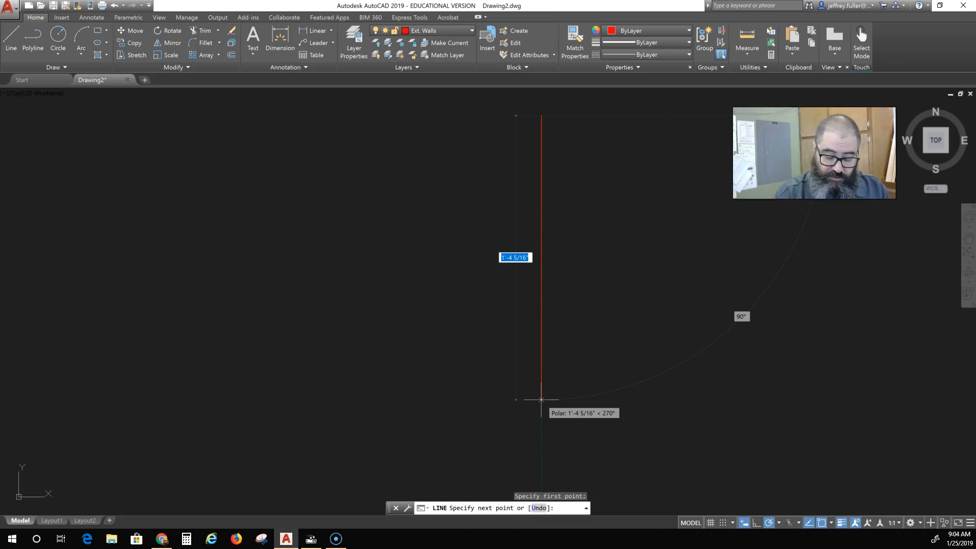
type("4")
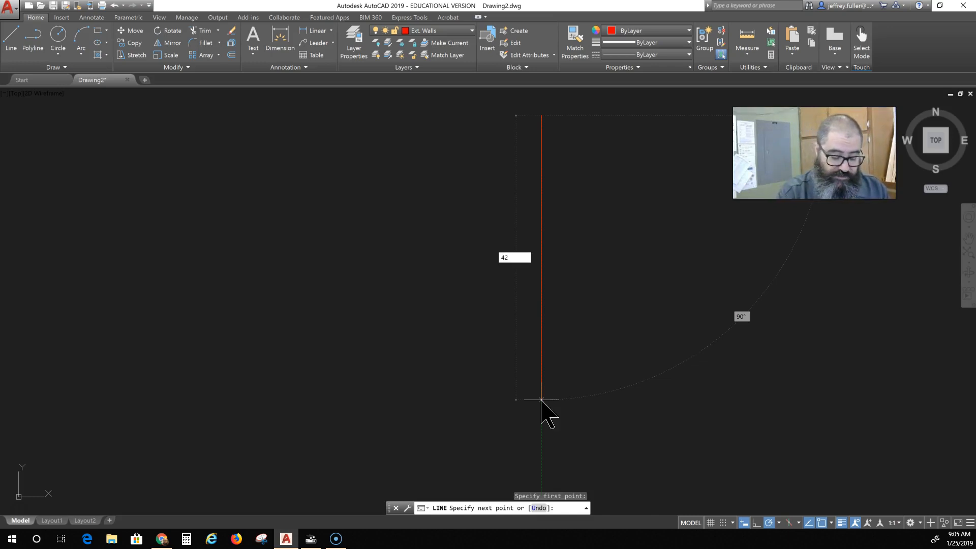
type("2")
key("Return")
scroll(541, 400, "down", 4)
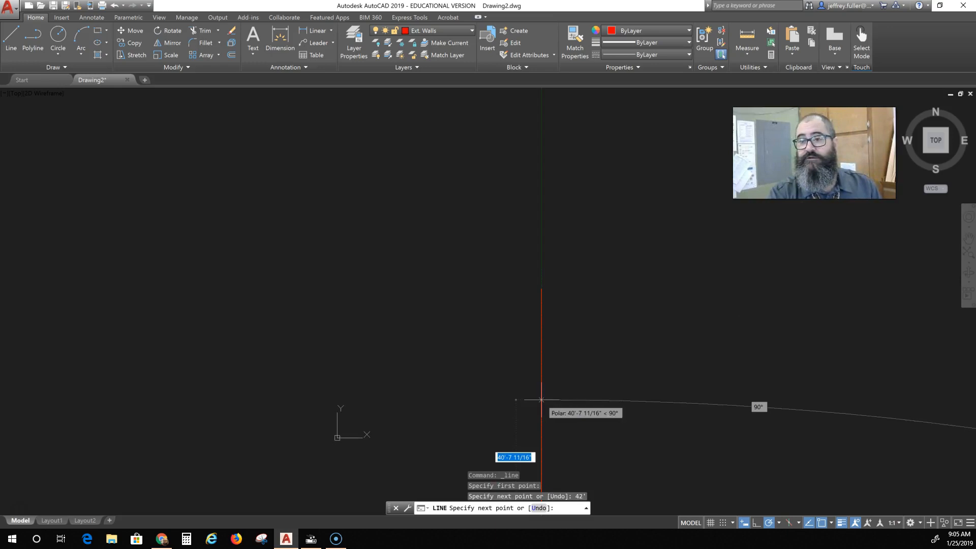
middle_click_drag(513, 389, 426, 192)
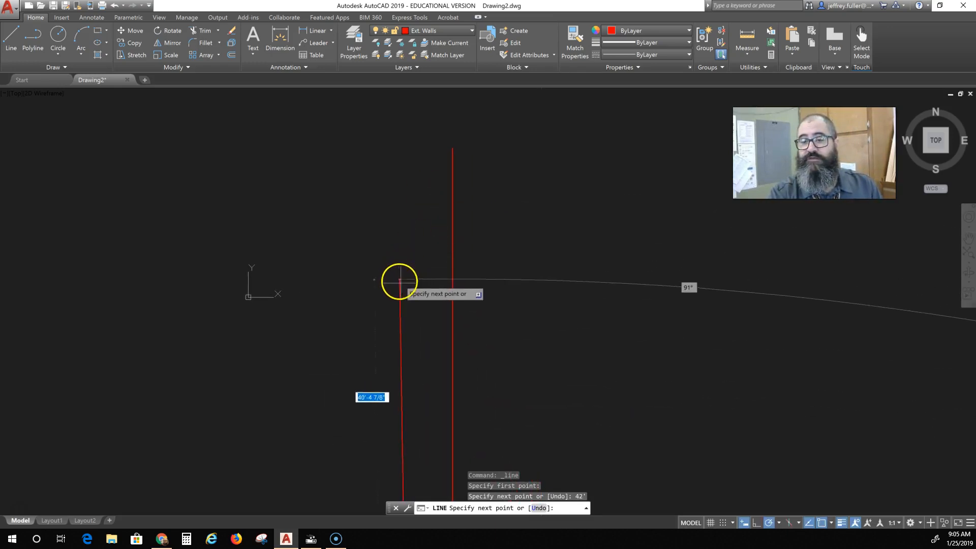
key("Escape")
Step: Move the vertical exterior wall line by its midpoint grip to open space well up and to the right of the origin
scroll(397, 325, "down", 5)
mouse_move(398, 328)
middle_mouse_down()
mouse_move(447, 194)
mouse_move(641, 190)
mouse_move(597, 175)
mouse_move(560, 247)
mouse_move(529, 279)
mouse_move(603, 230)
mouse_move(592, 264)
middle_mouse_up()
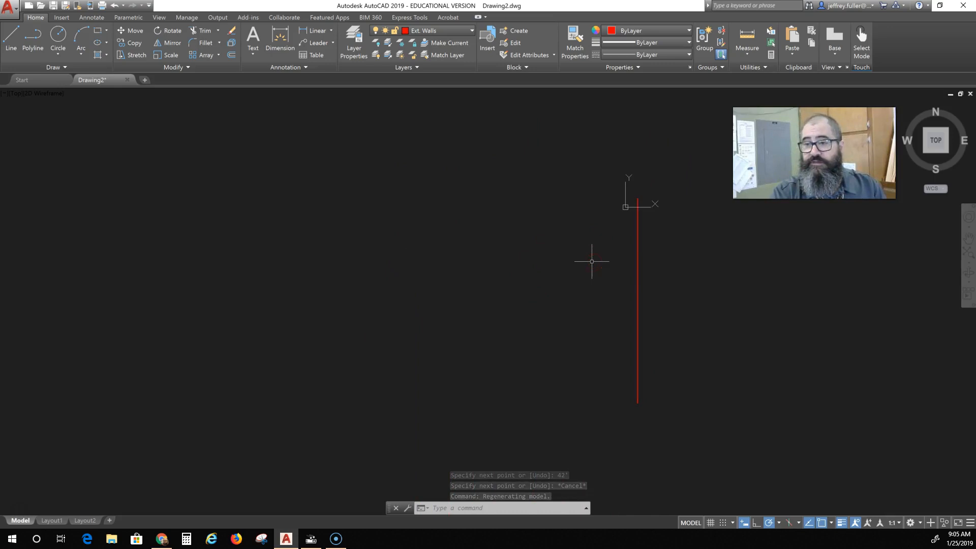
mouse_move(592, 261)
middle_mouse_down()
mouse_move(268, 299)
mouse_move(196, 318)
middle_mouse_up()
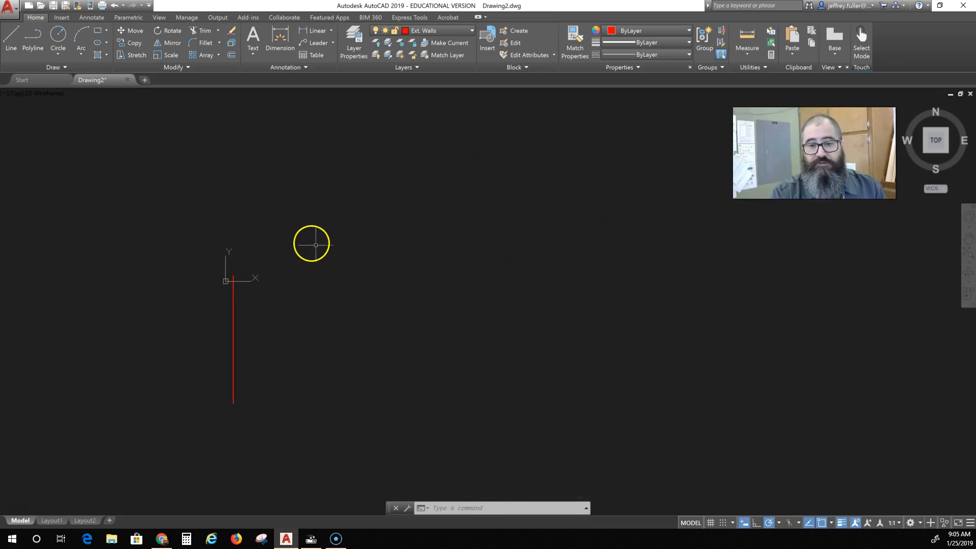
left_click(232, 338)
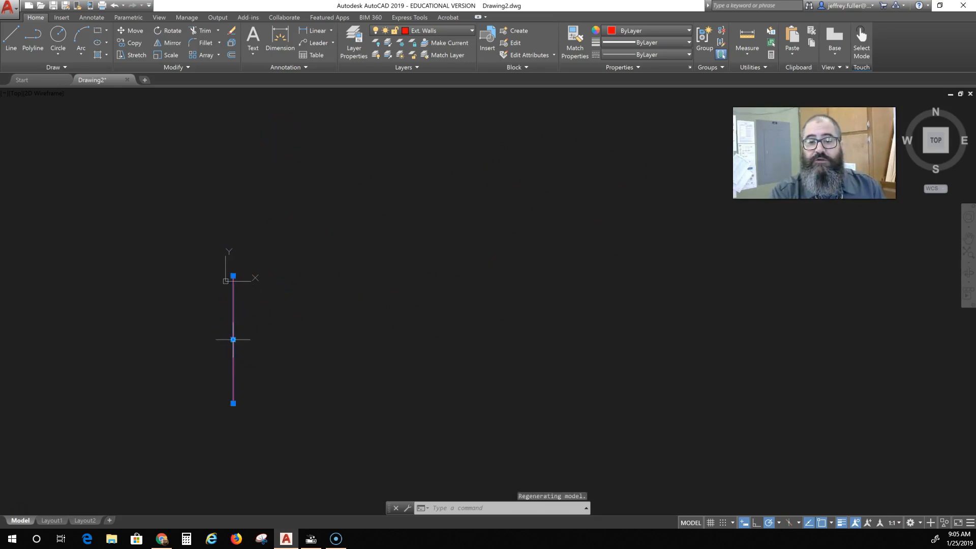
left_click(233, 339)
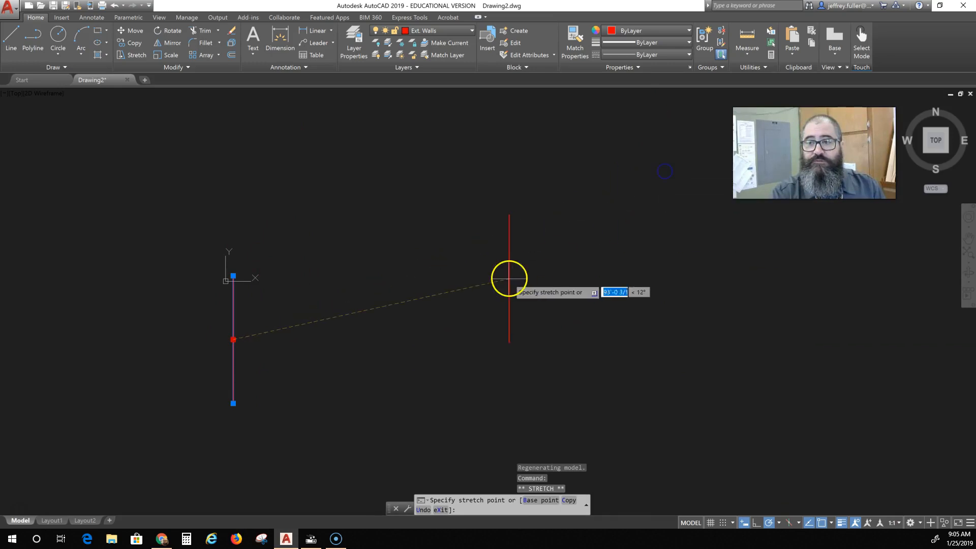
left_click(664, 193)
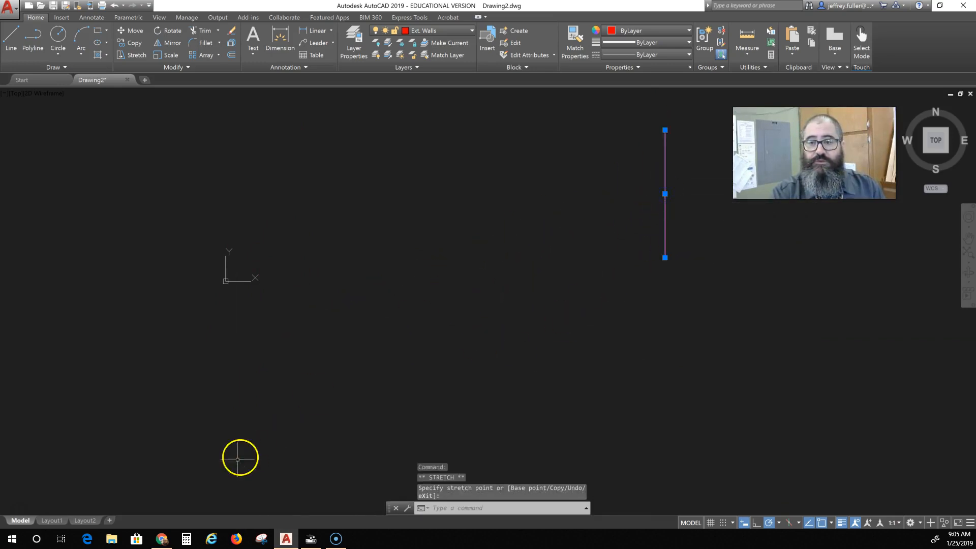
Step: Move the vertical exterior wall line by its midpoint grip farther up and to the right of the origin, and deselect it
mouse_move(481, 333)
middle_mouse_down()
mouse_move(449, 311)
mouse_move(281, 401)
middle_mouse_up()
scroll(281, 401, "down", 2)
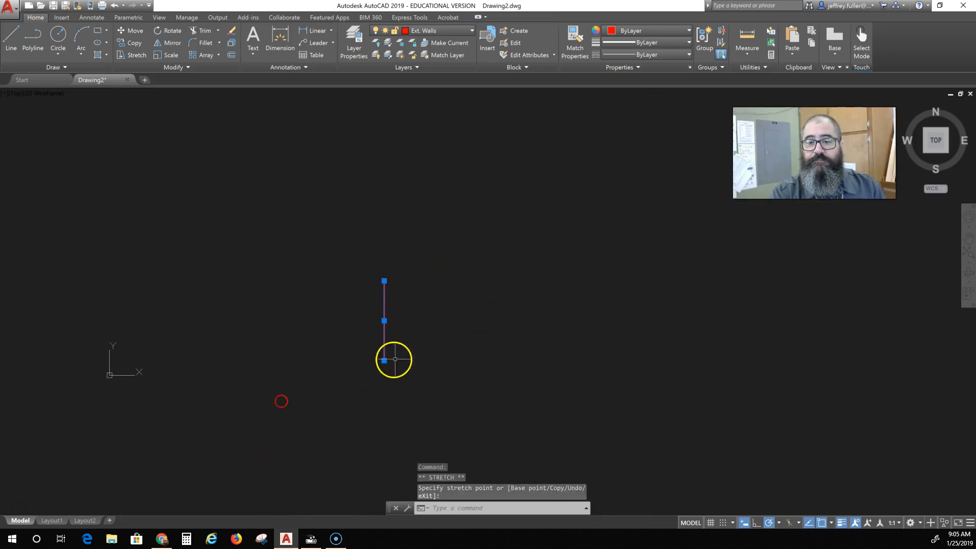
left_click(384, 320)
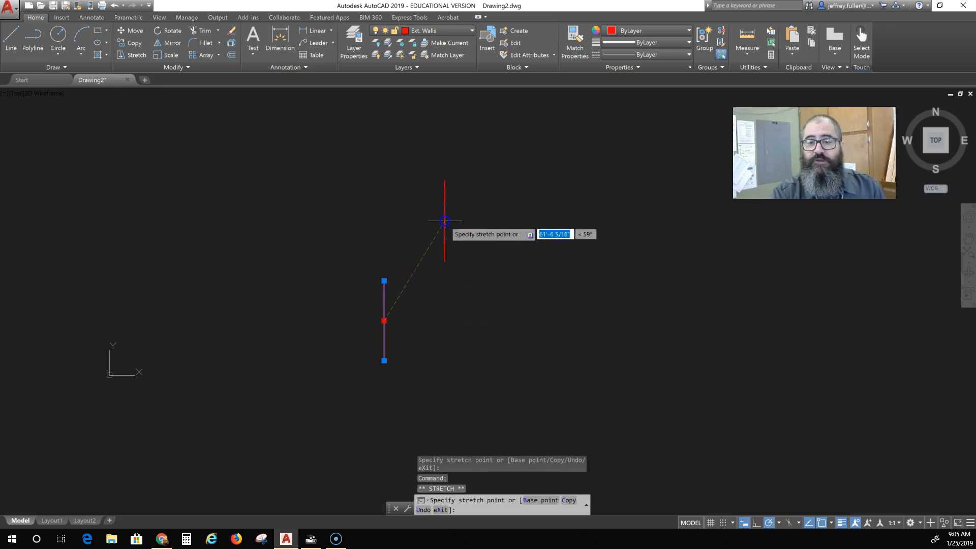
left_click(466, 203)
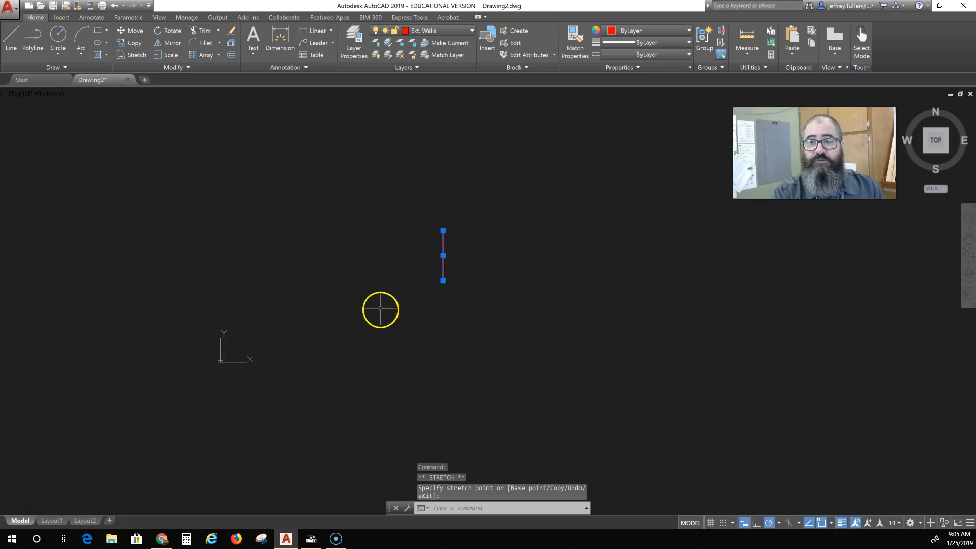
scroll(409, 273, "up", 5)
middle_click_drag(449, 288, 340, 223)
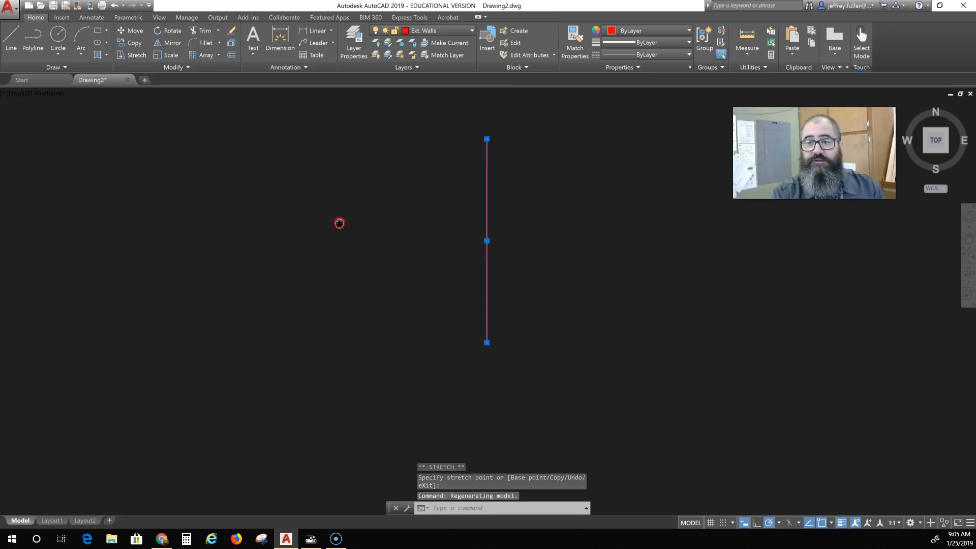
scroll(393, 283, "up", 2)
middle_click_drag(392, 280, 414, 366)
left_click(418, 348)
key("Escape")
key("Escape")
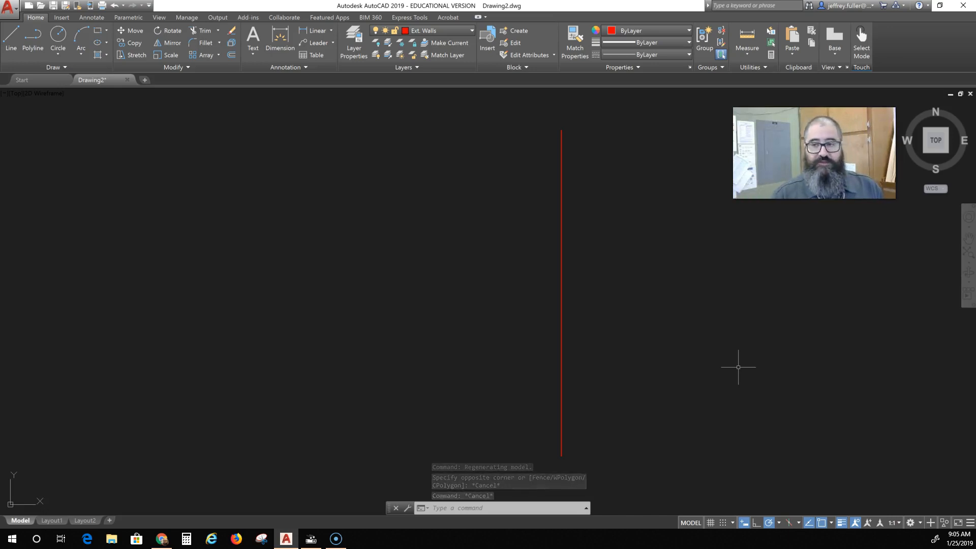
Step: Offset the vertical wall line 24' to the left, and offset the resulting line another 14' to the left
scroll(738, 367, "up", 2)
scroll(571, 267, "down", 2)
middle_click_drag(570, 267, 674, 303)
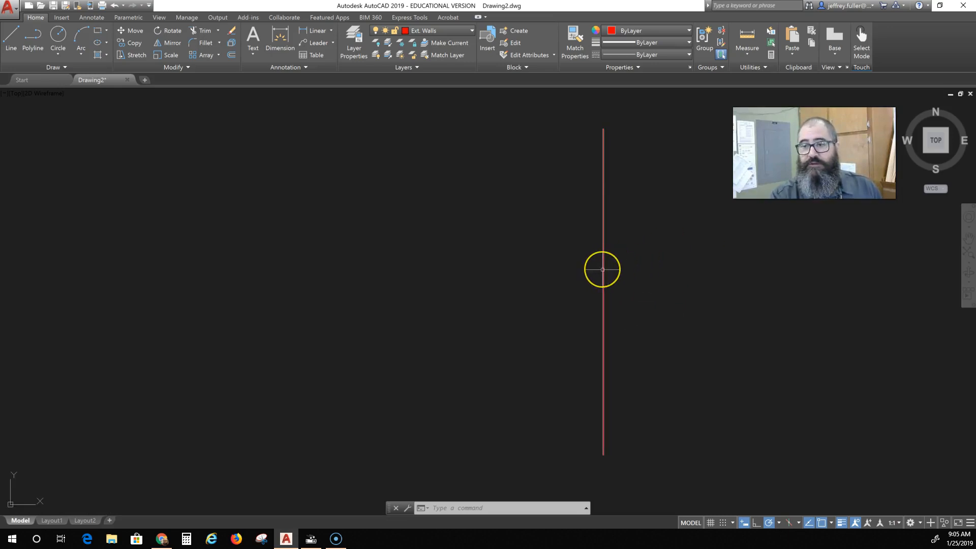
mouse_move(602, 270)
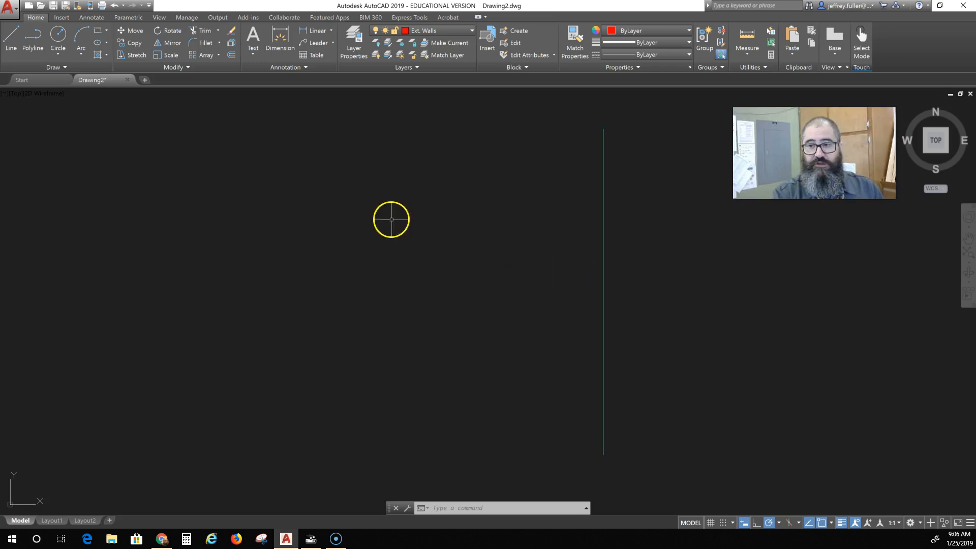
left_click(231, 55)
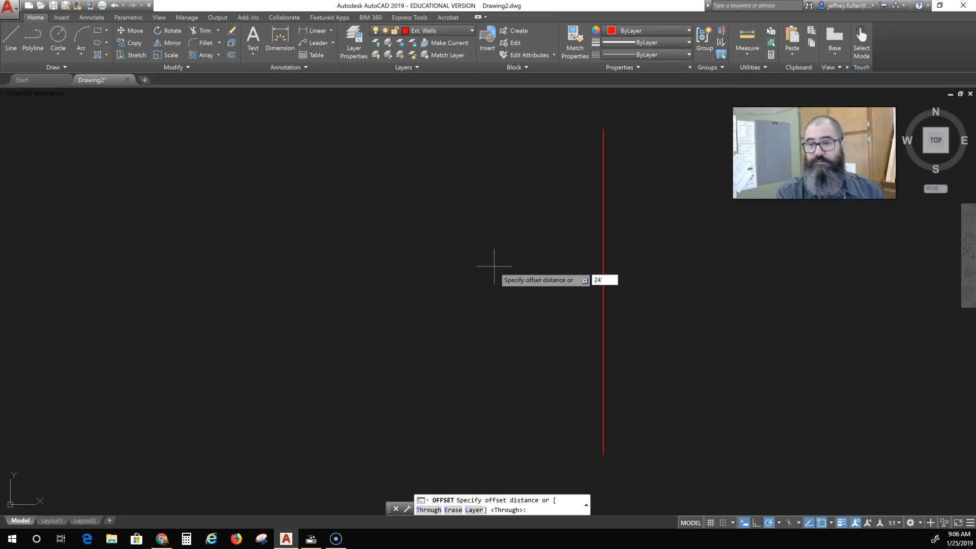
key("Return")
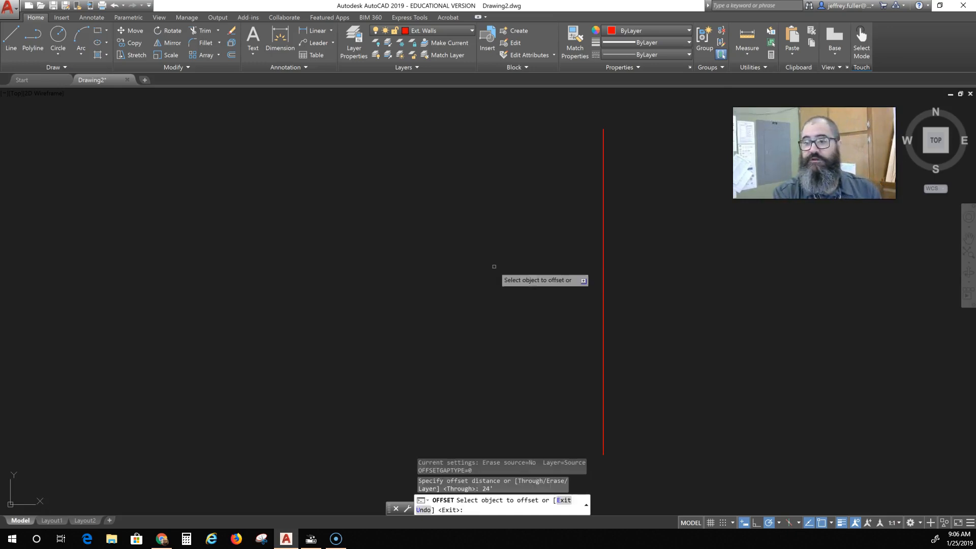
left_click(604, 273)
left_click(432, 277)
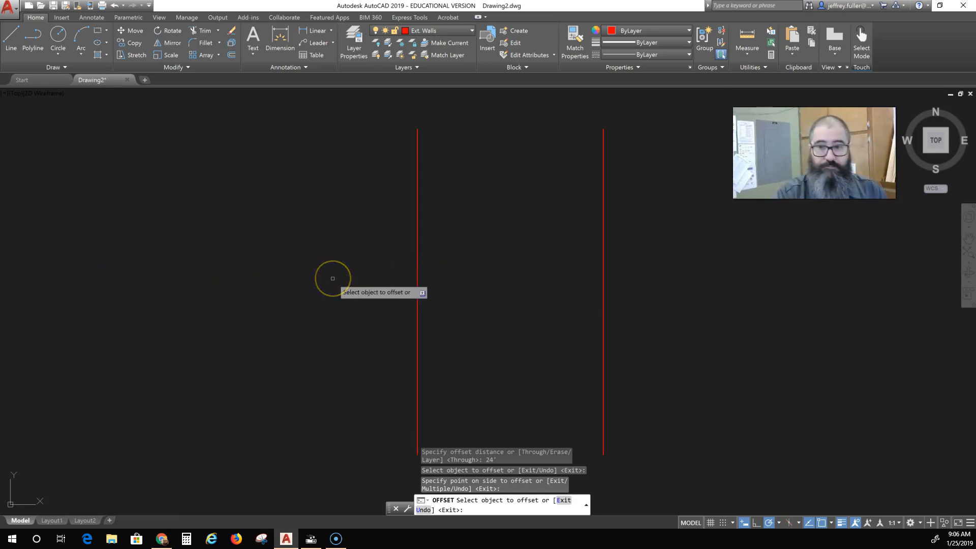
left_click(416, 277)
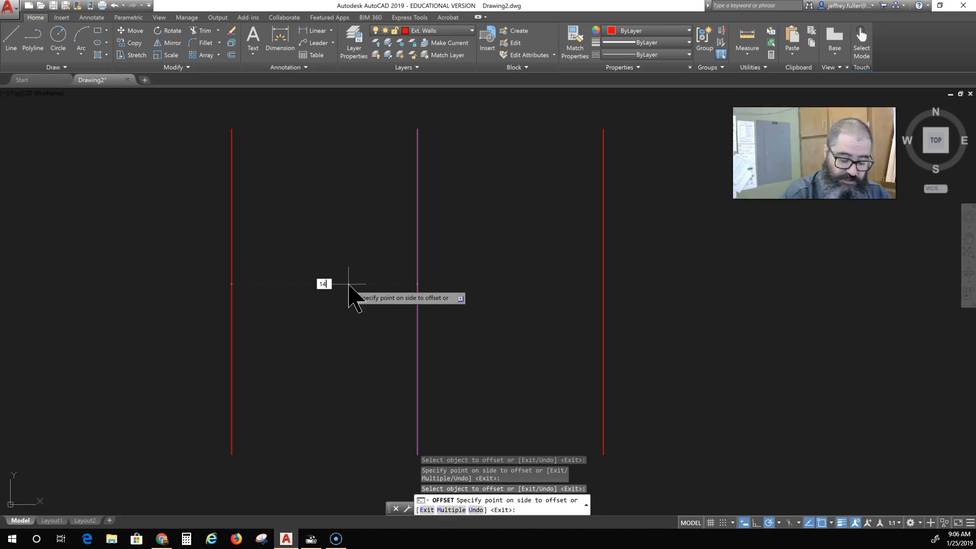
key("Return")
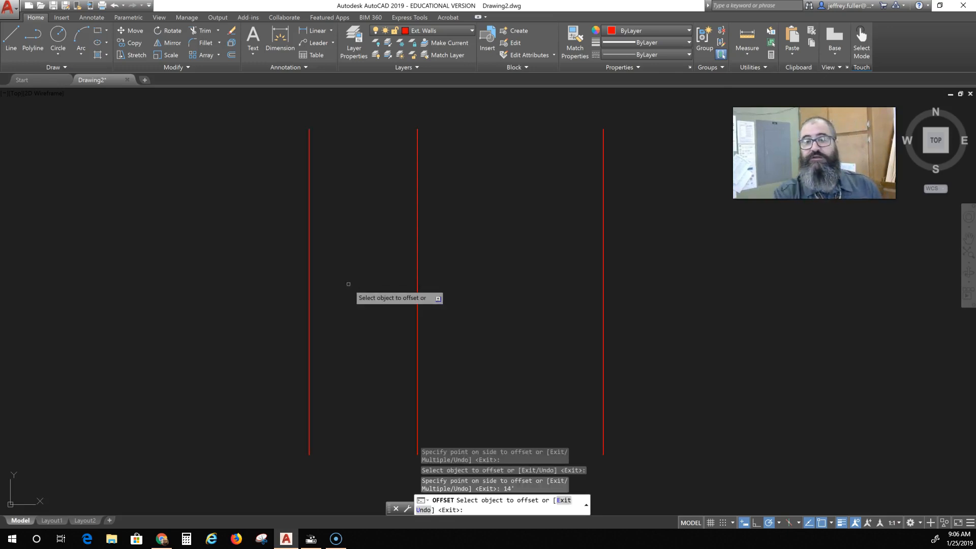
Step: Draw a horizontal wall line joining the lower endpoints of the right and middle vertical walls, ending the Line command after this segment
scroll(440, 273, "down", 4)
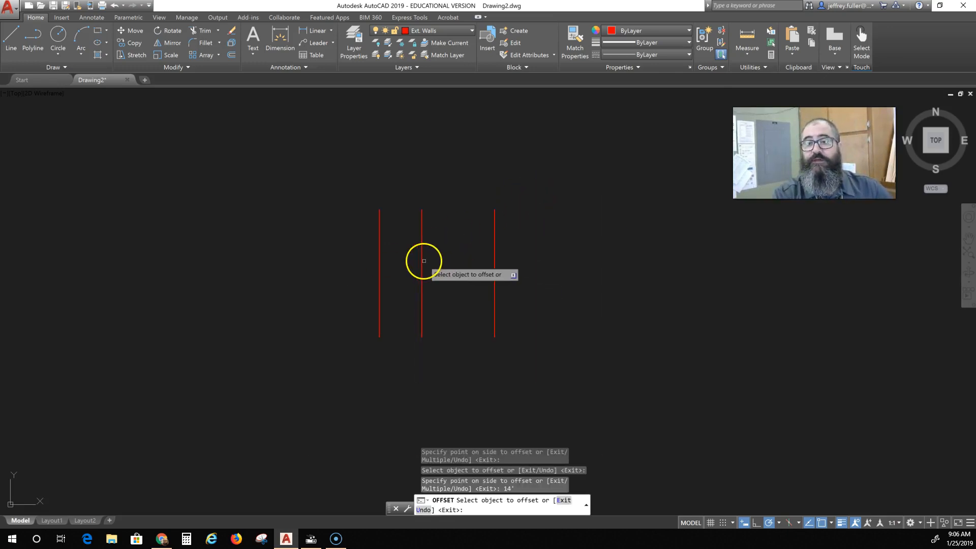
mouse_move(477, 294)
middle_mouse_down()
mouse_move(375, 308)
mouse_move(465, 287)
middle_mouse_up()
scroll(350, 309, "up", 2)
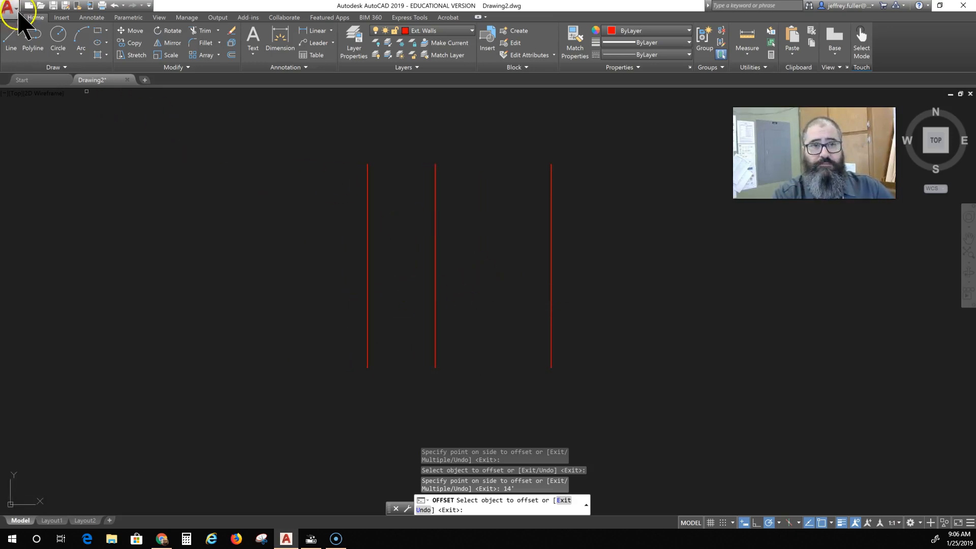
left_click(14, 37)
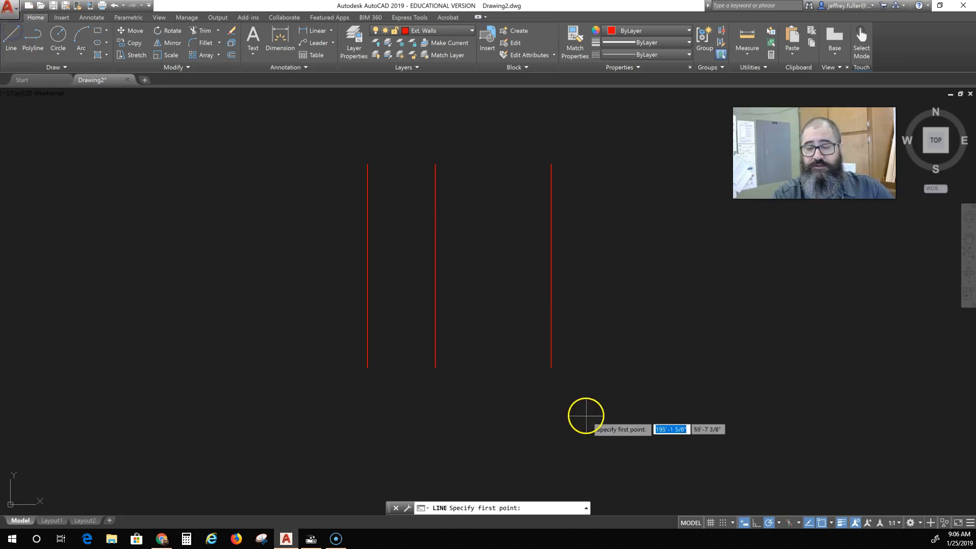
left_click(551, 367)
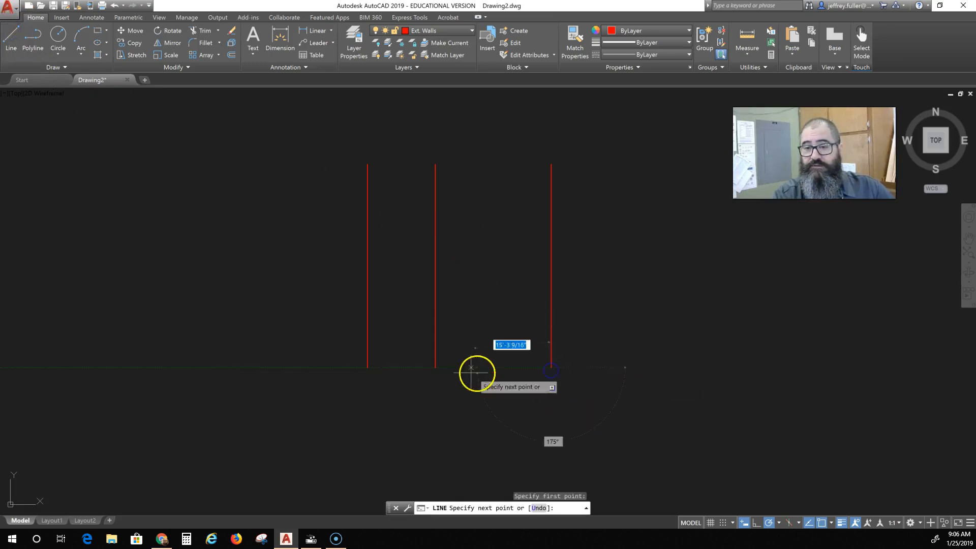
left_click(435, 367)
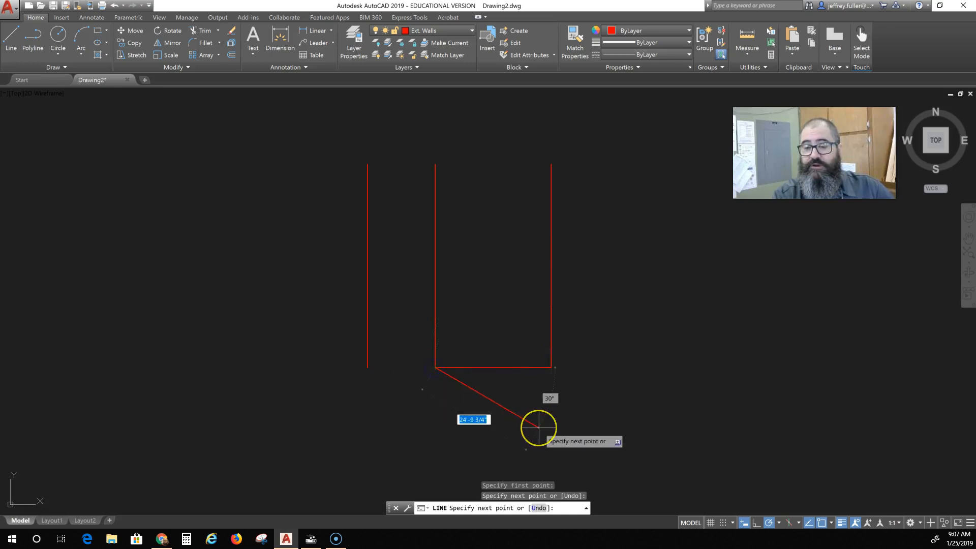
key("Escape")
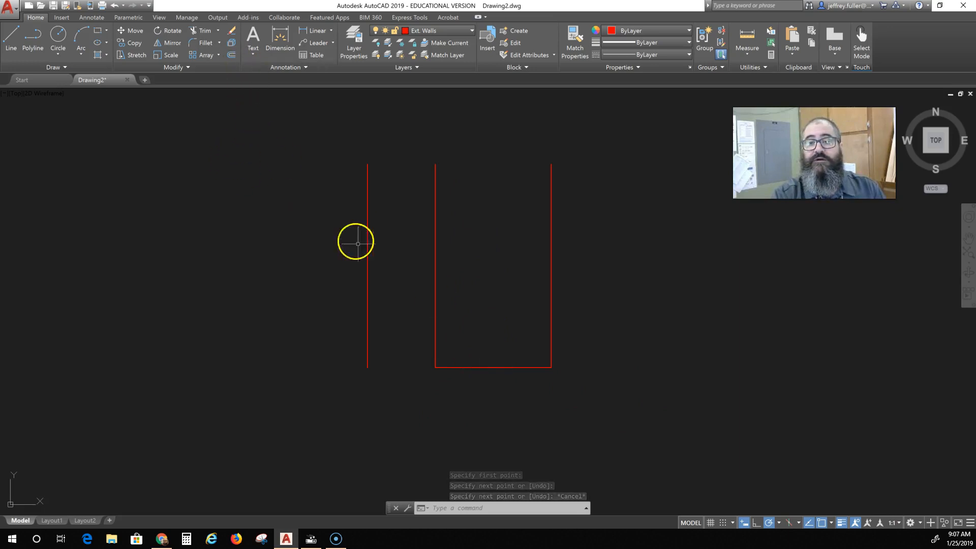
Step: Copy the bottom horizontal wall from its right endpoint to the upper endpoint of the right vertical wall, closing the rectangle
left_click(491, 364)
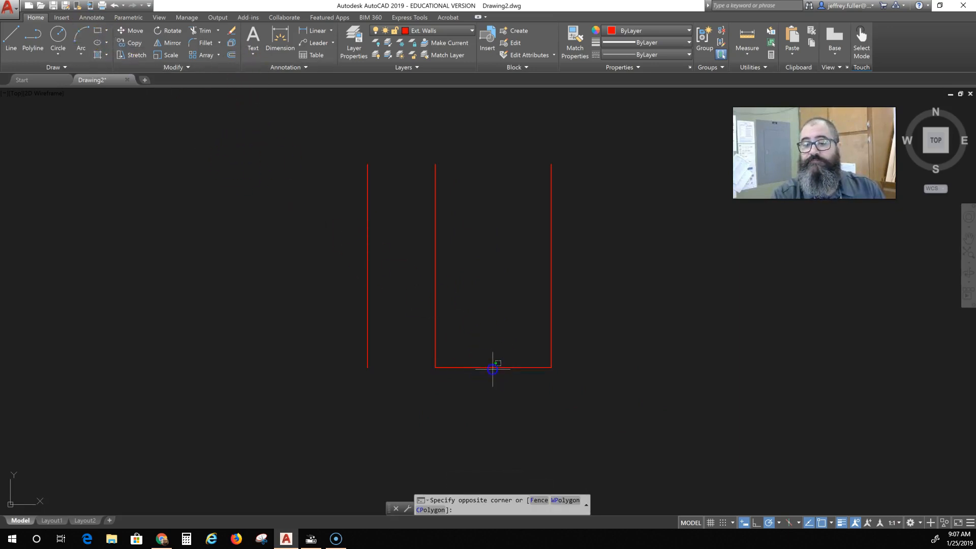
left_click(488, 361)
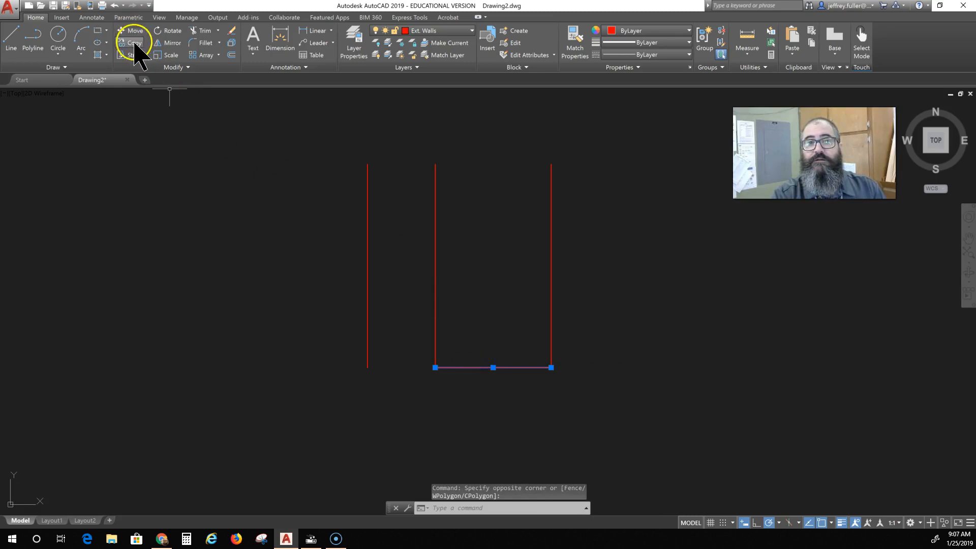
left_click(551, 366)
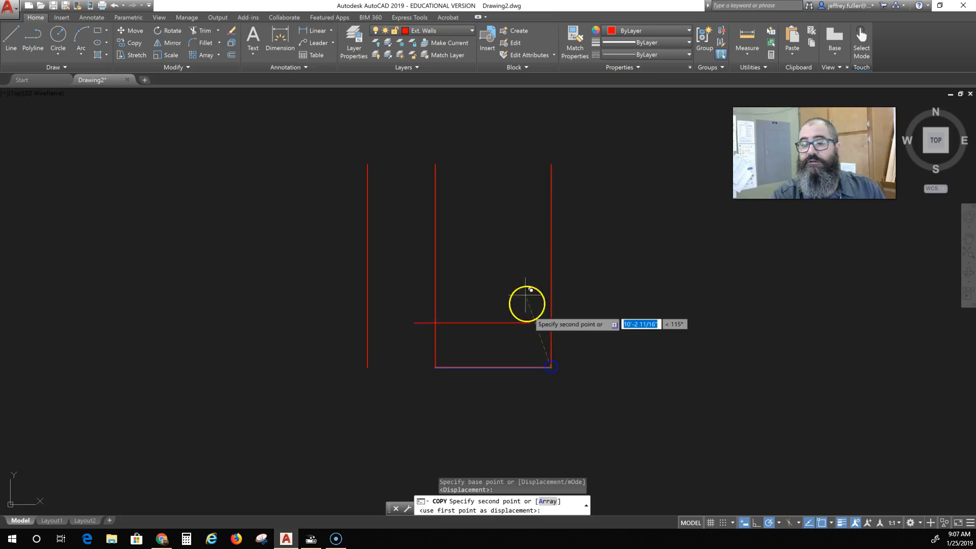
left_click(552, 164)
key("Escape")
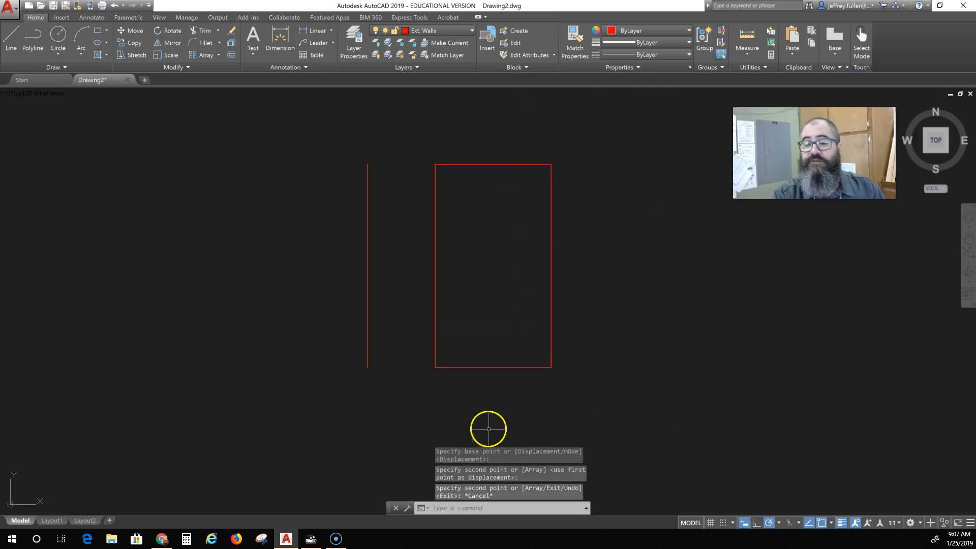
left_click(11, 46)
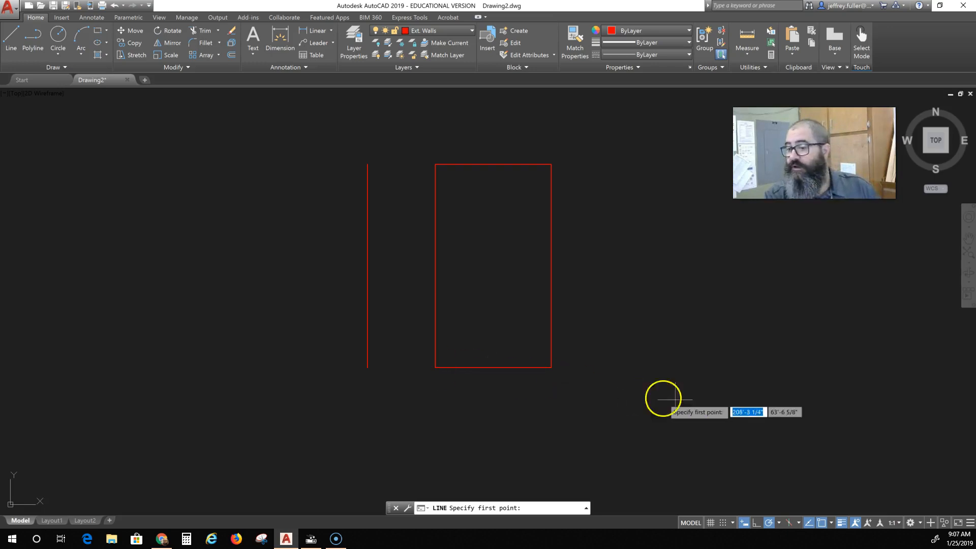
left_click(832, 523)
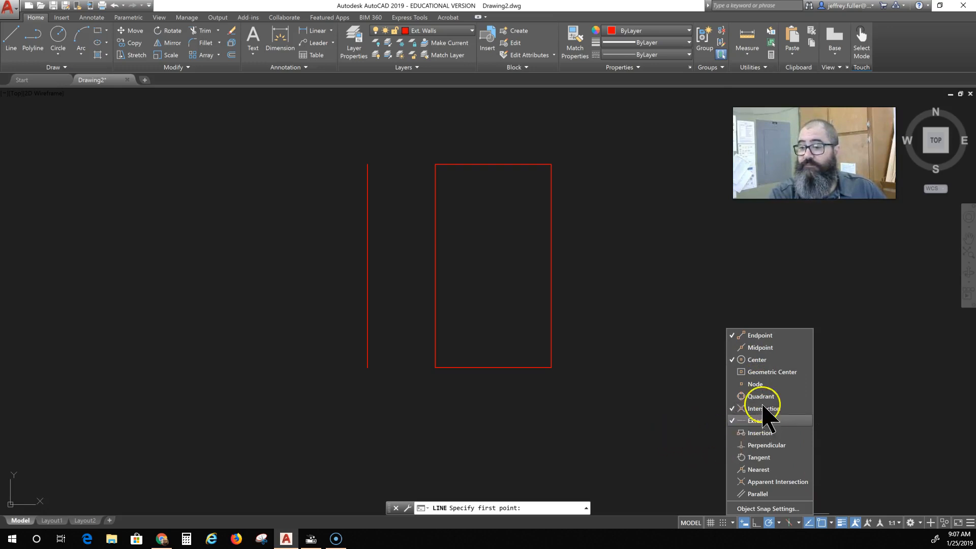
left_click(679, 412)
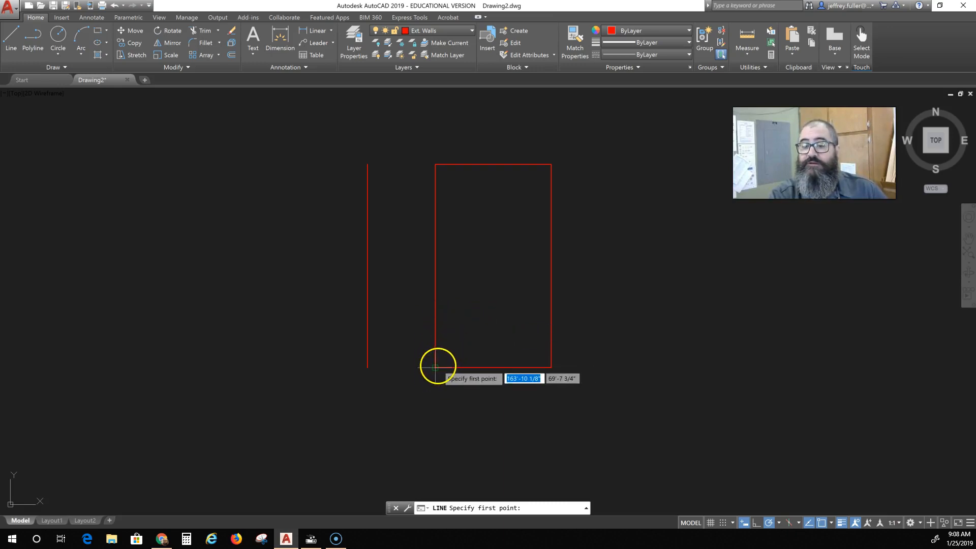
left_click(435, 317)
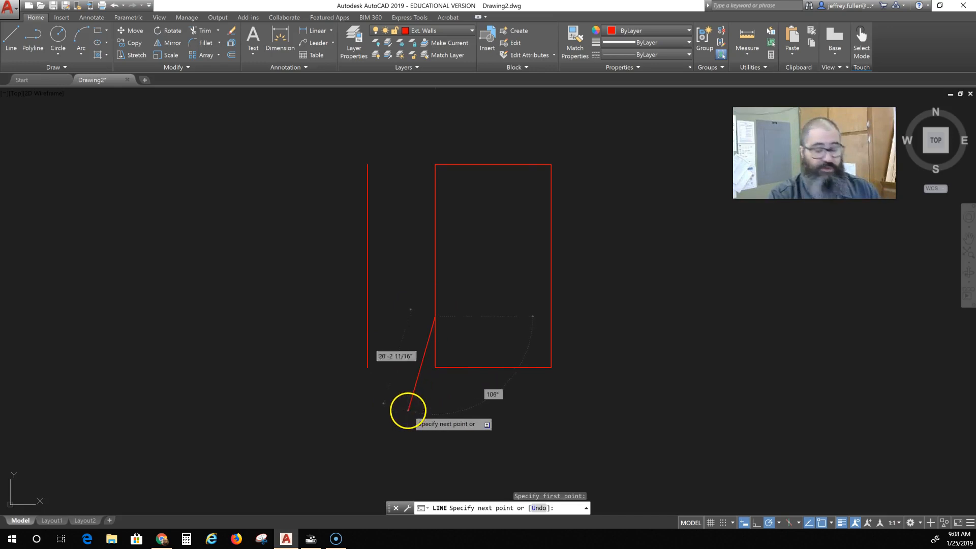
key("Escape")
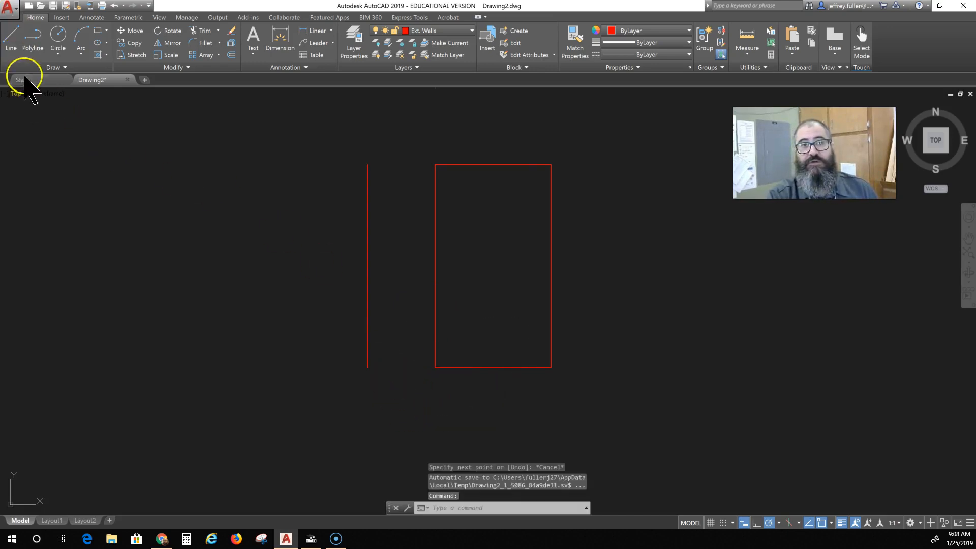
left_click(11, 38)
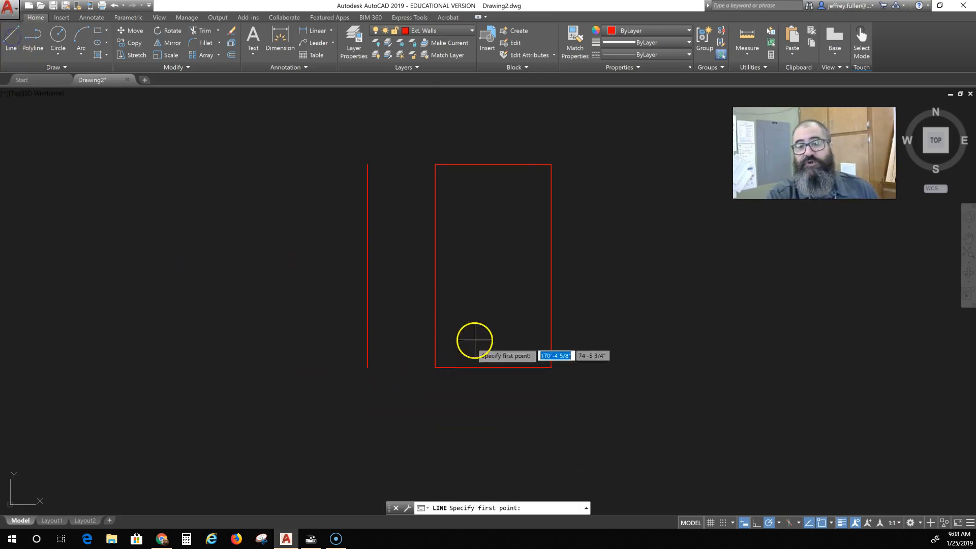
left_click(435, 315)
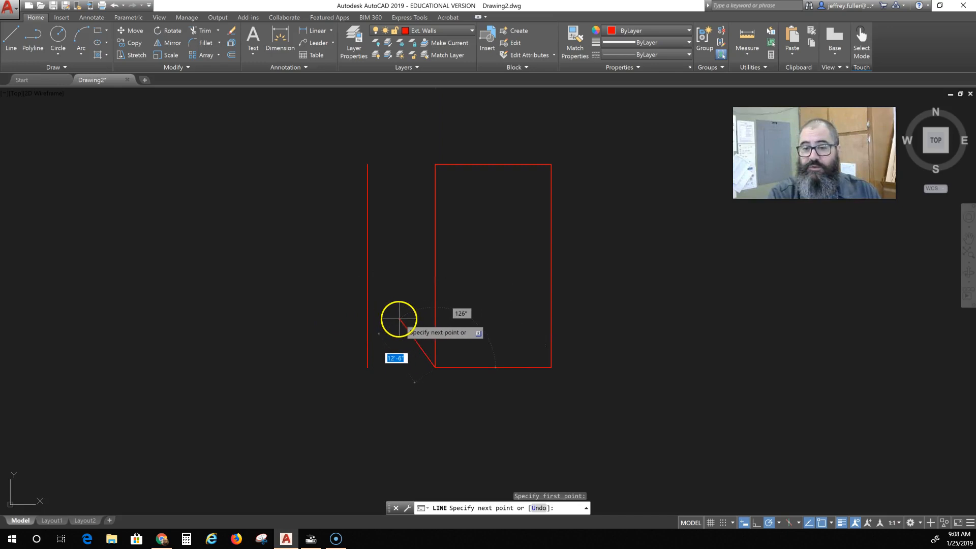
key("Escape")
Step: Draw a horizontal wall line from a point tracked up from the rectangle's lower-left corner across to the leftmost vertical wall
left_click(11, 40)
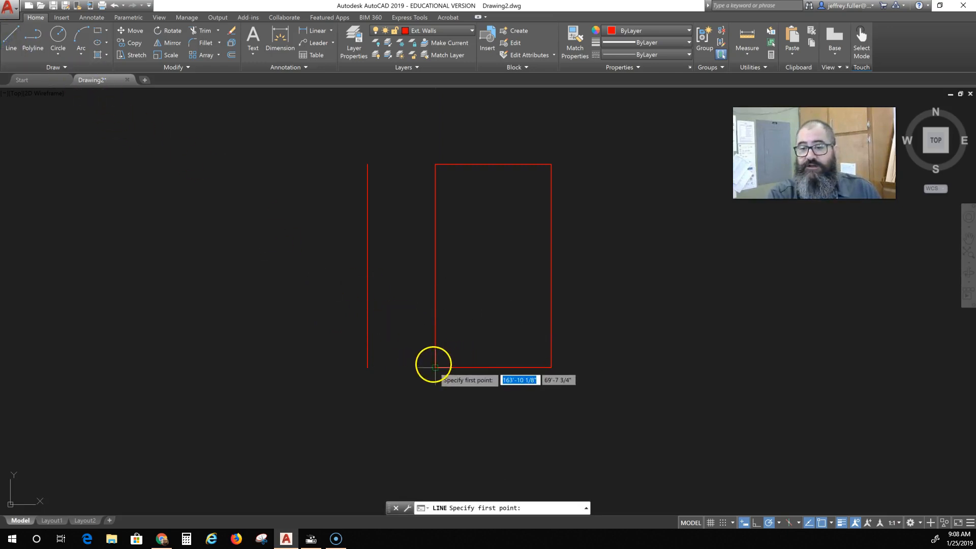
left_click(435, 308)
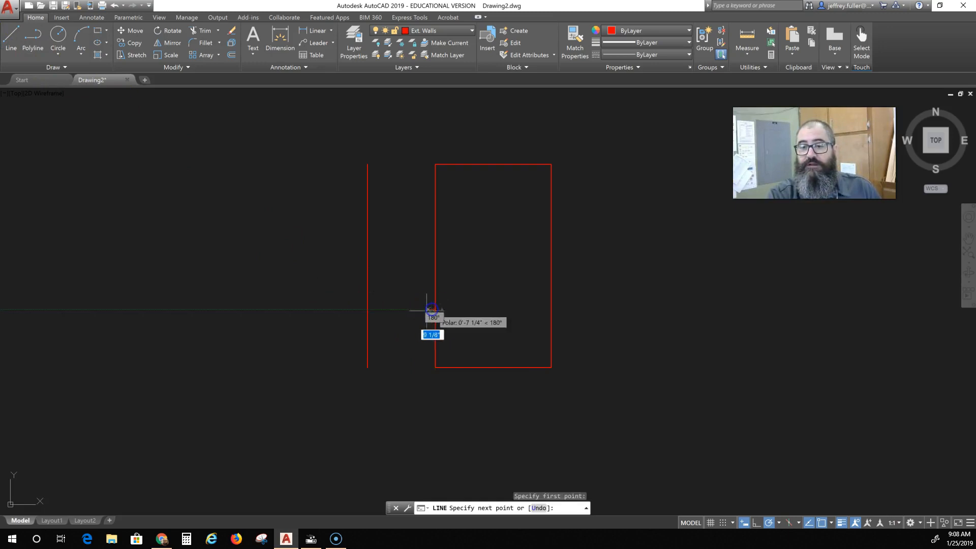
left_click(365, 309)
key("Escape")
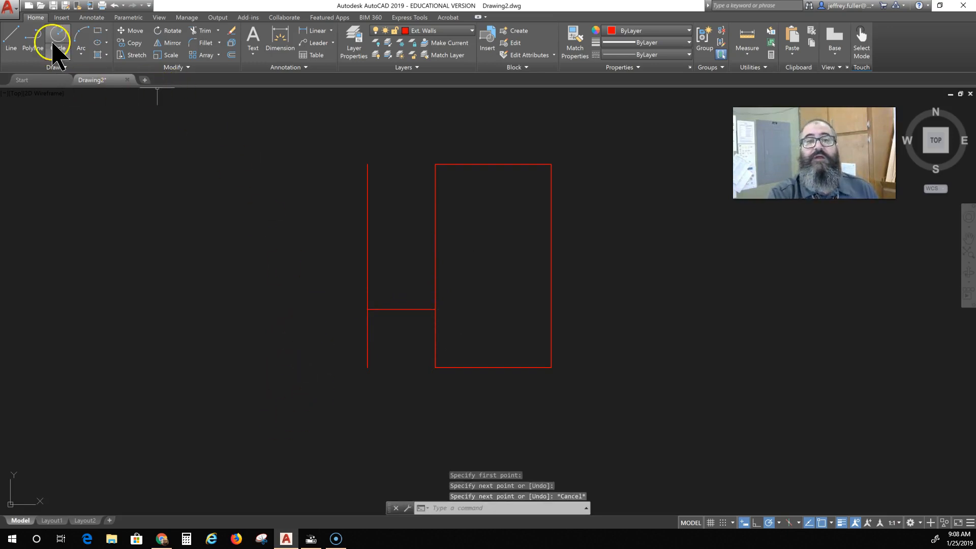
left_click(206, 31)
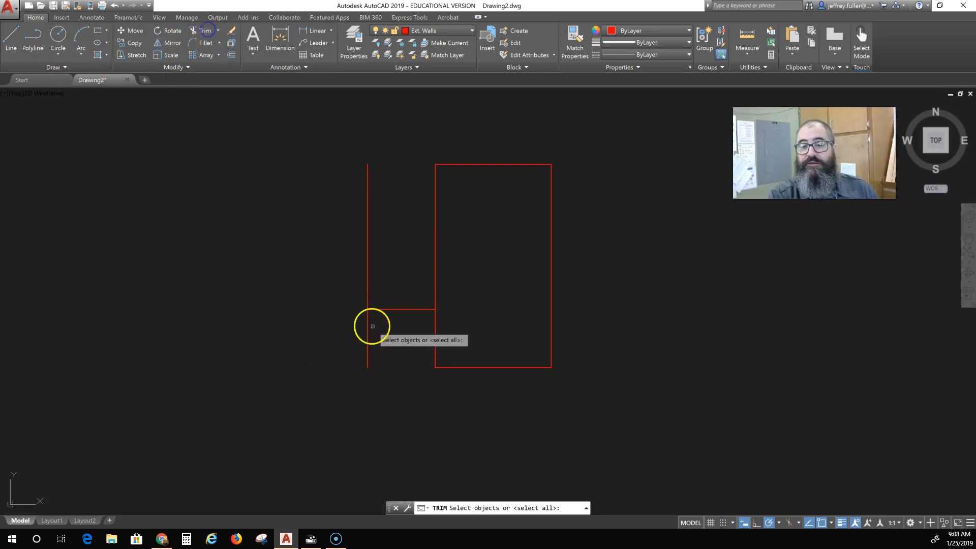
left_click(366, 343)
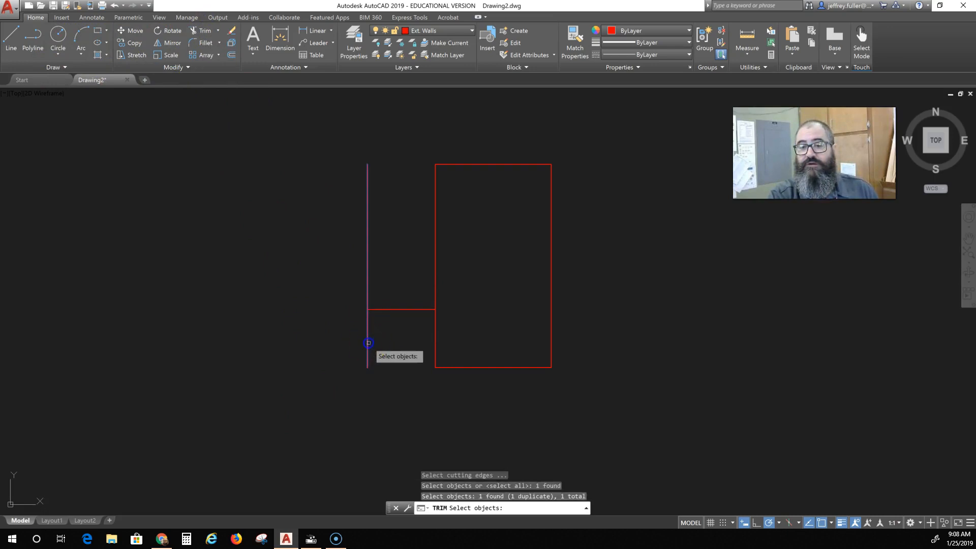
key("Escape")
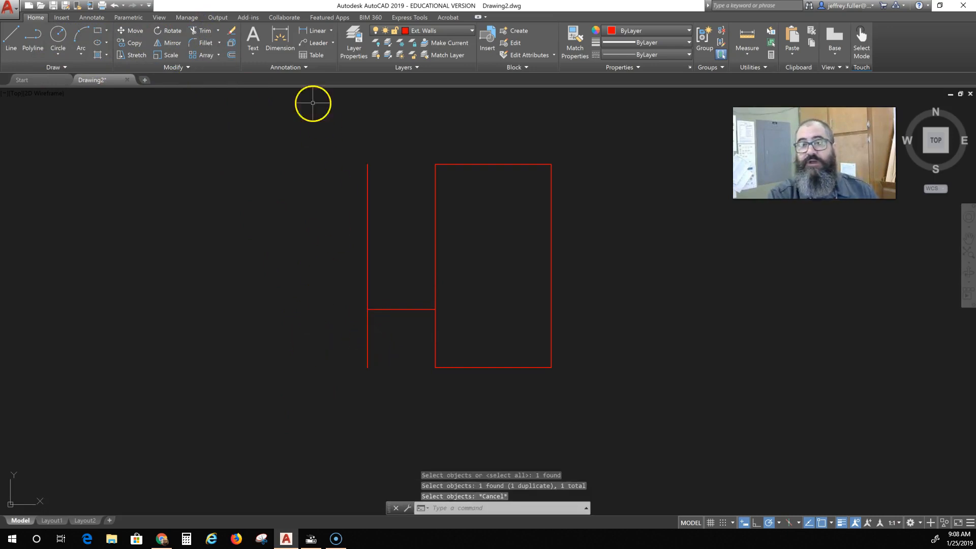
Step: Trim off the part of the leftmost vertical wall that hangs below the horizontal connecting wall
left_click(205, 31)
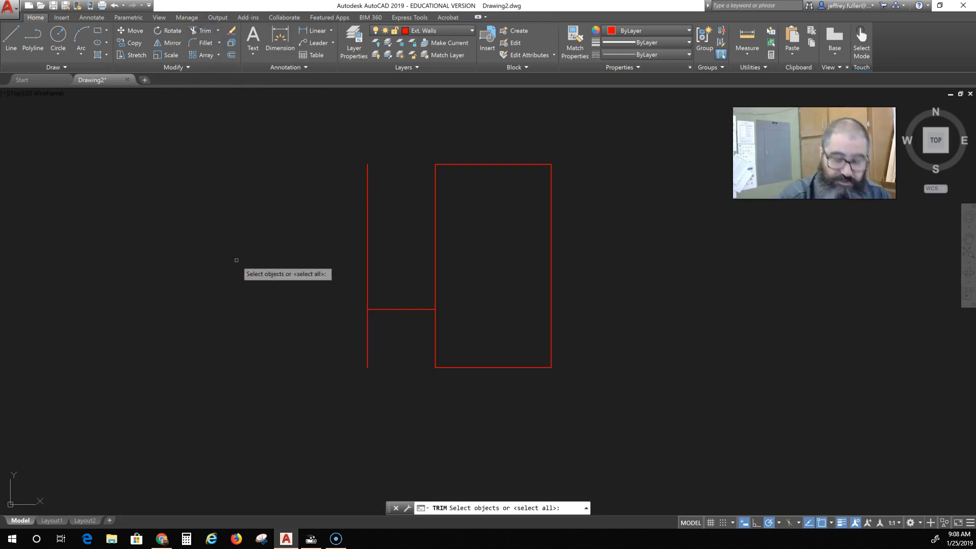
key("Return")
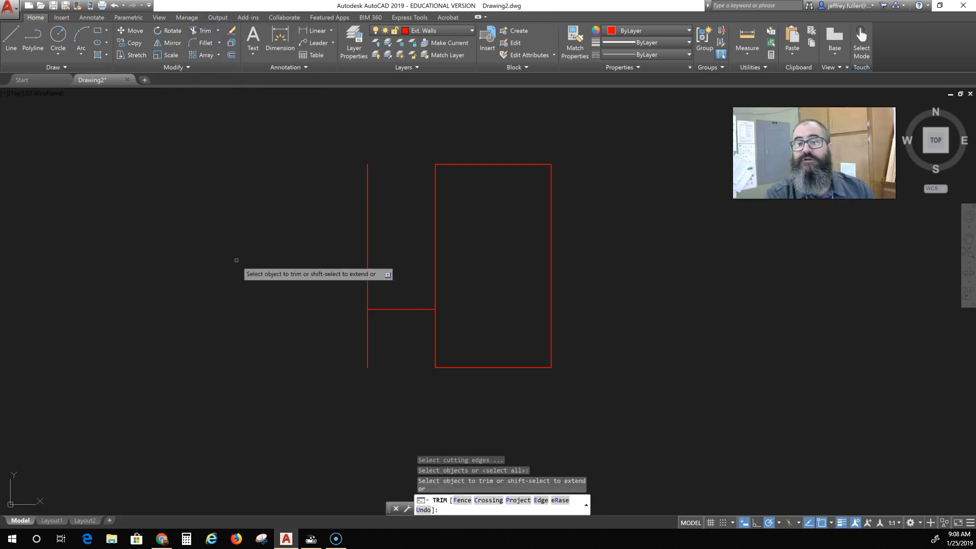
left_click(366, 344)
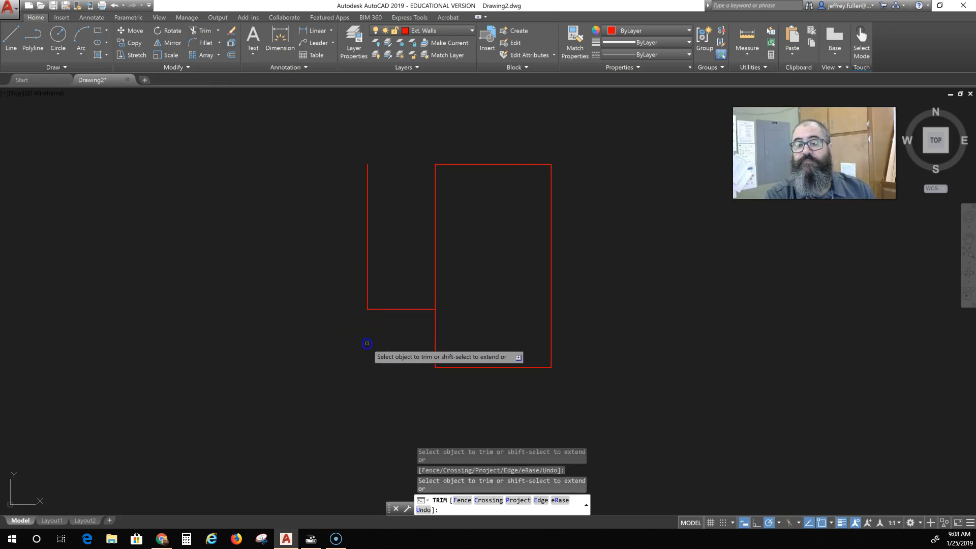
key("Escape")
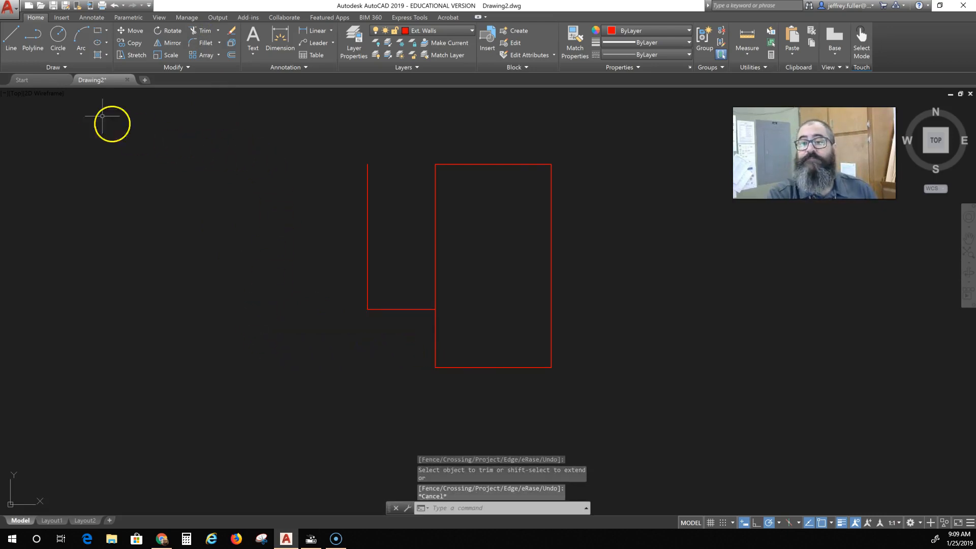
Step: Draw a horizontal wall line from a point on the rectangle's left wall, somewhat below its upper corner, across to the leftmost vertical wall
left_click(13, 42)
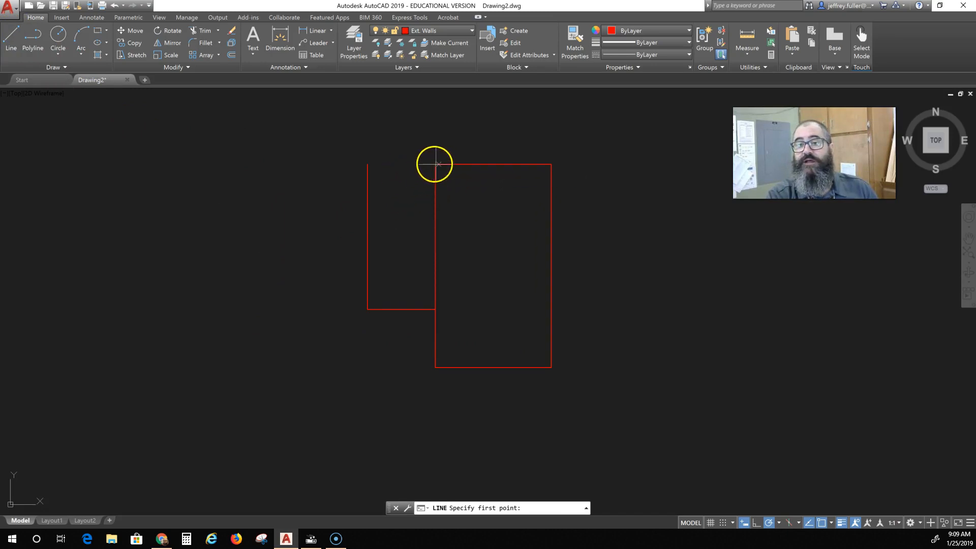
left_click(434, 203)
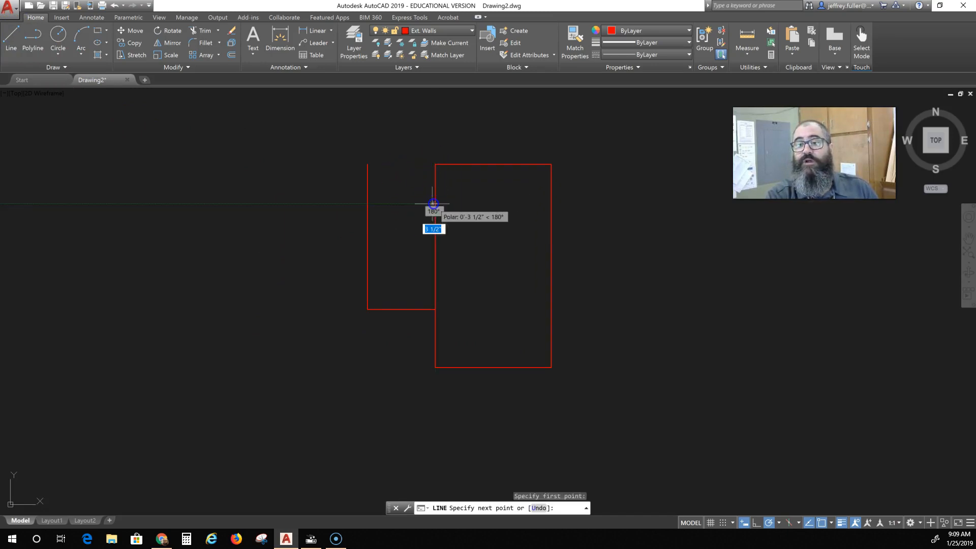
left_click(366, 203)
key("Escape")
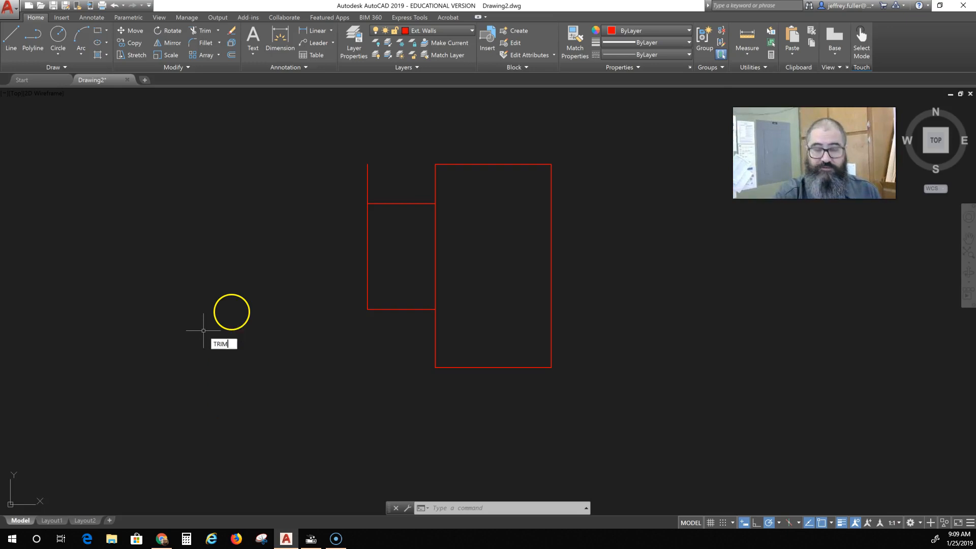
key("Return")
left_click(367, 183)
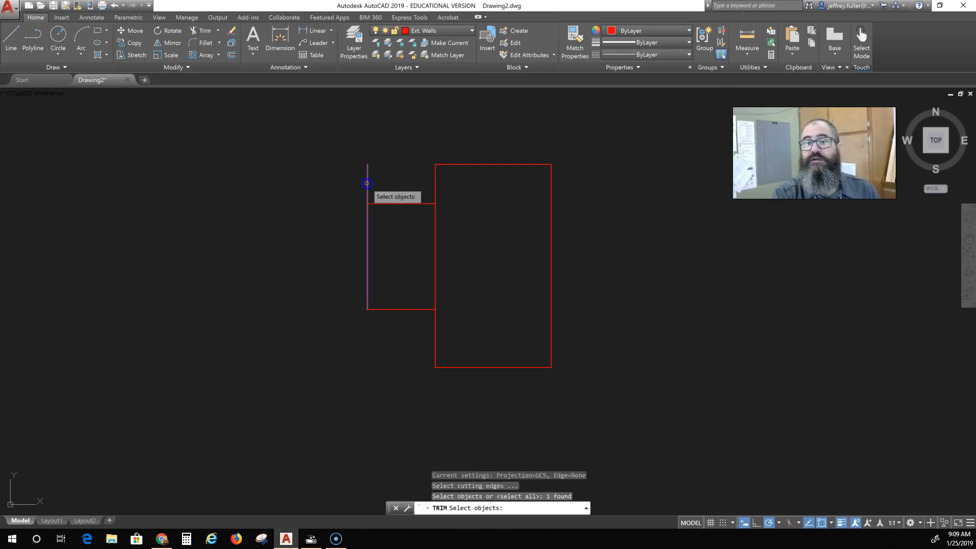
key("Escape")
key("Escape")
key("Escape")
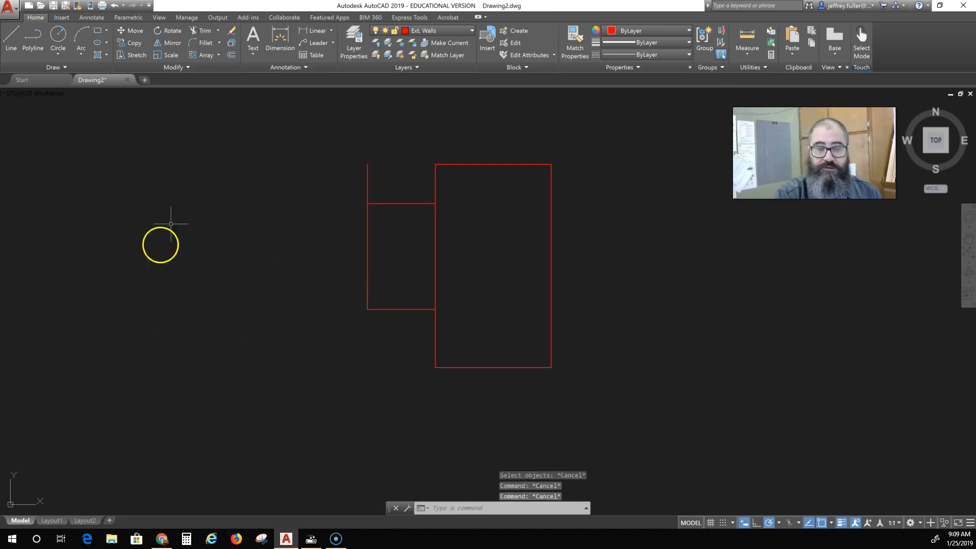
Step: Trim off the part of the leftmost vertical wall that rises above the upper connecting wall, using all objects as cutting edges
key("Return")
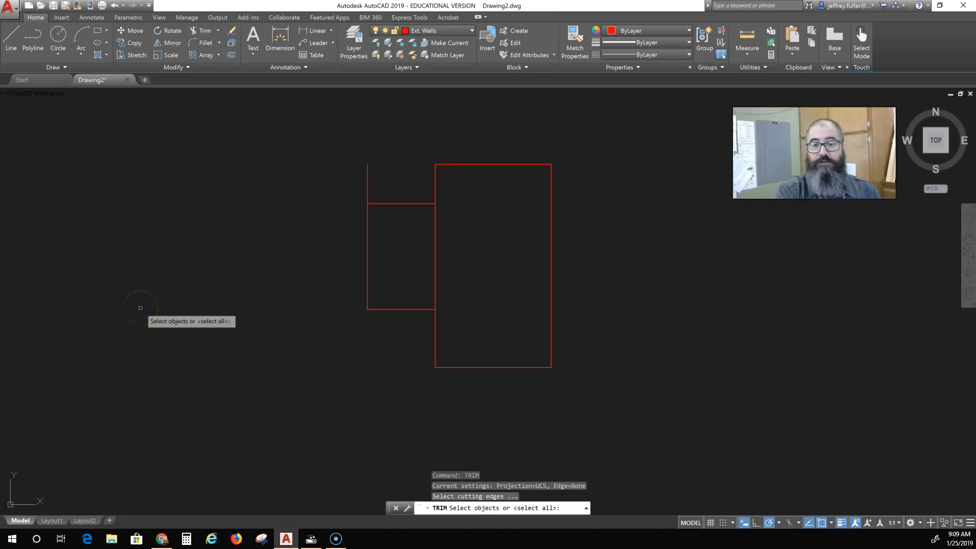
key("Return")
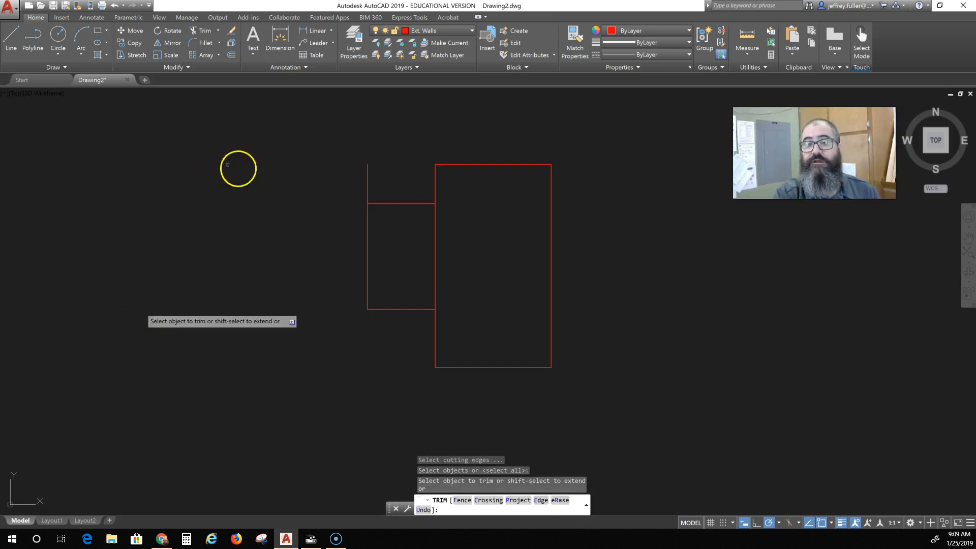
left_click(367, 183)
key("Escape")
key("Escape")
Step: Move the leftmost vertical wall by its midpoint grip about 14'-4" straight to the left, away from the two connecting walls
left_click(367, 257)
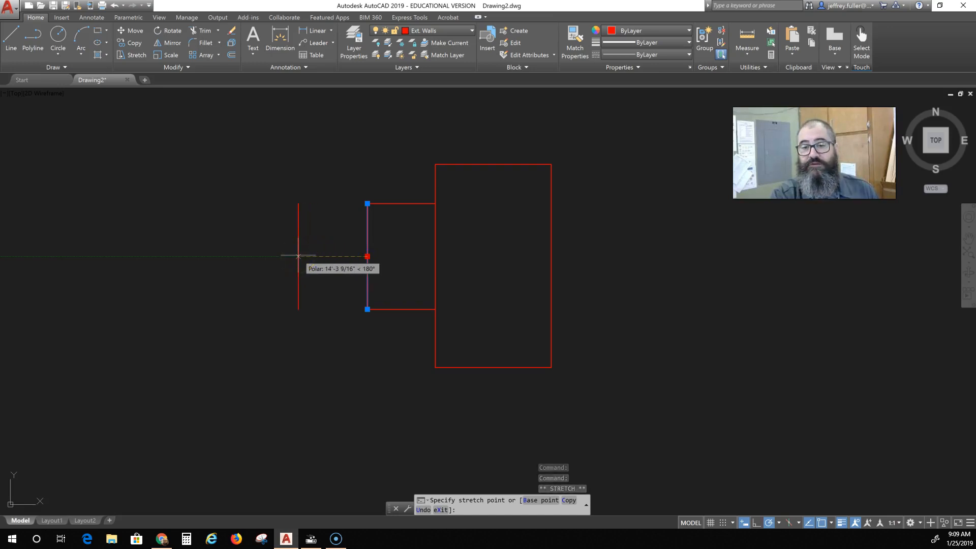
left_click(298, 256)
key("Escape")
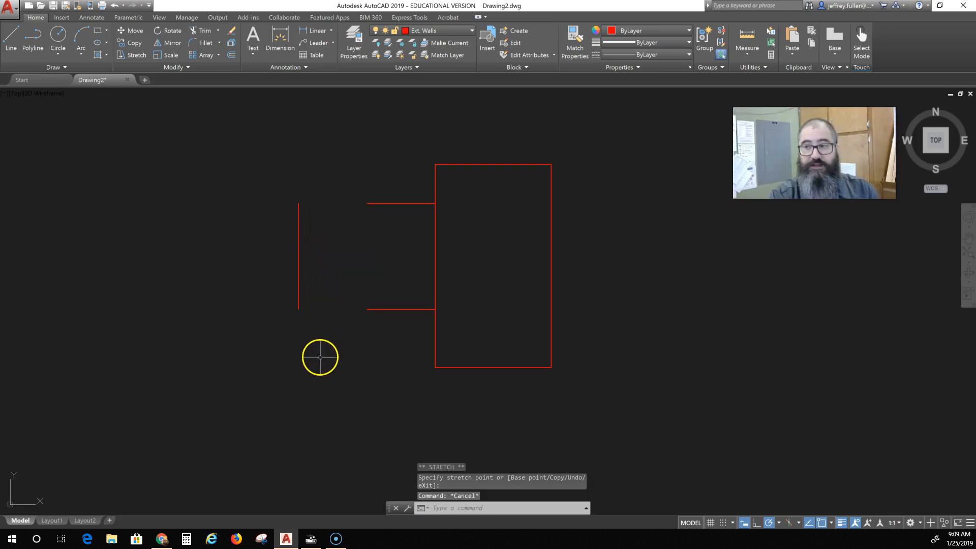
left_click(405, 309)
key("Escape")
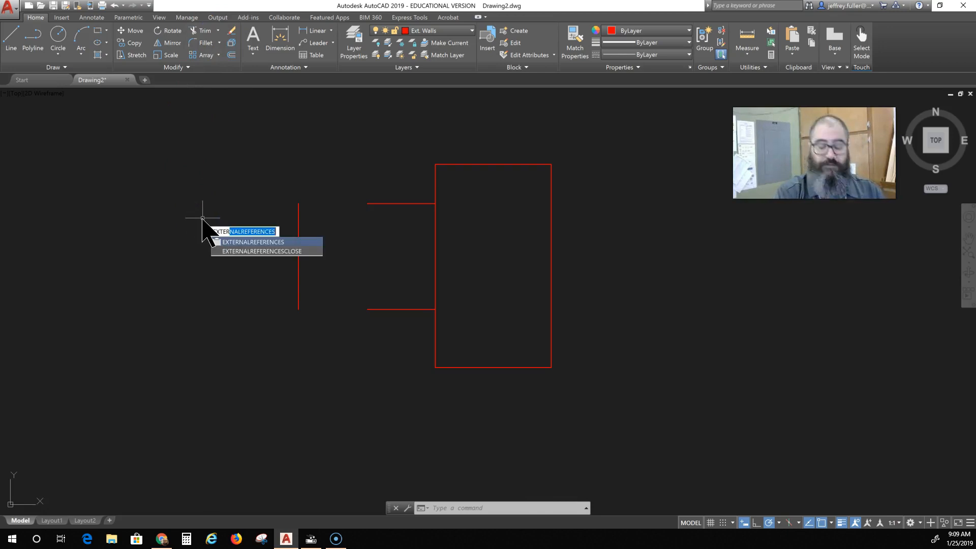
Step: Extend the upper horizontal connecting wall to the detached left vertical wall, using that vertical wall as the boundary edge
key("BackSpace")
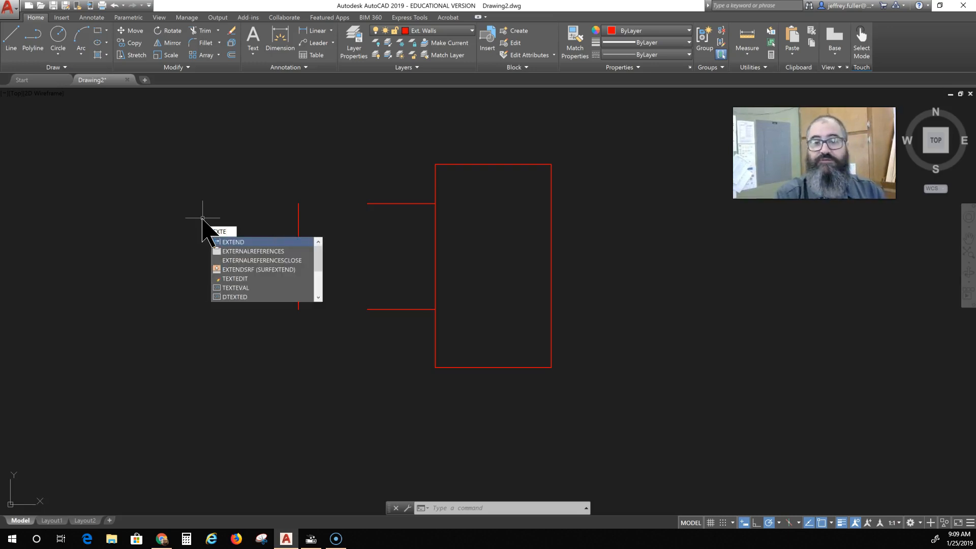
left_click(224, 242)
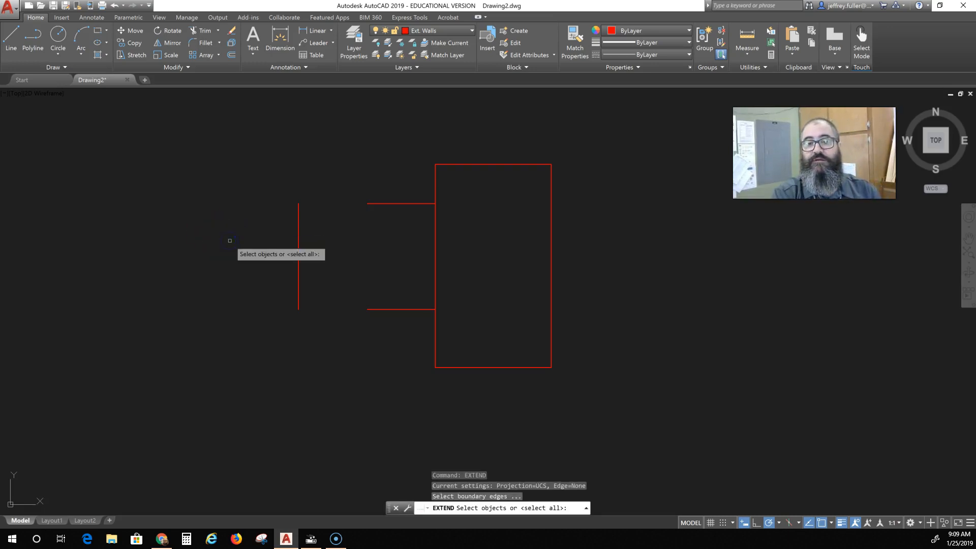
left_click(299, 247)
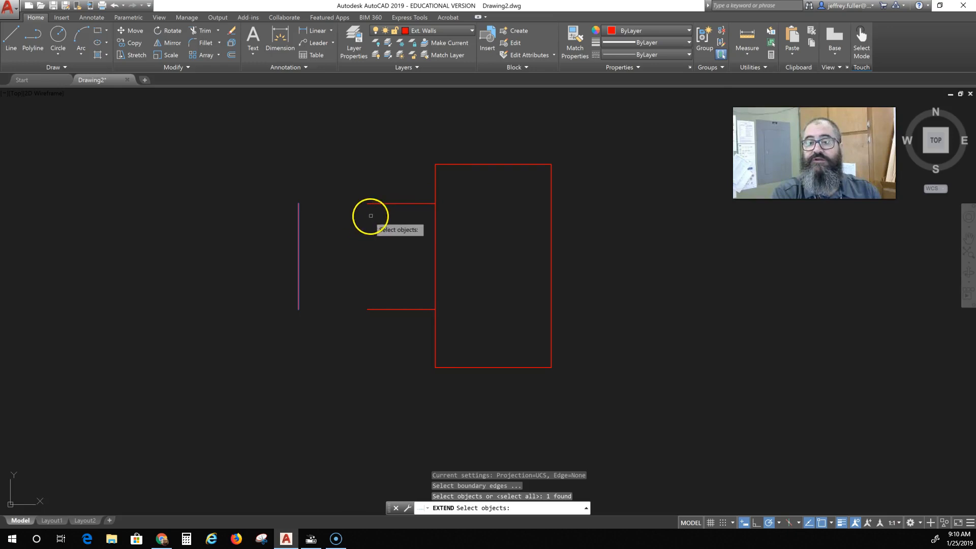
key("Return")
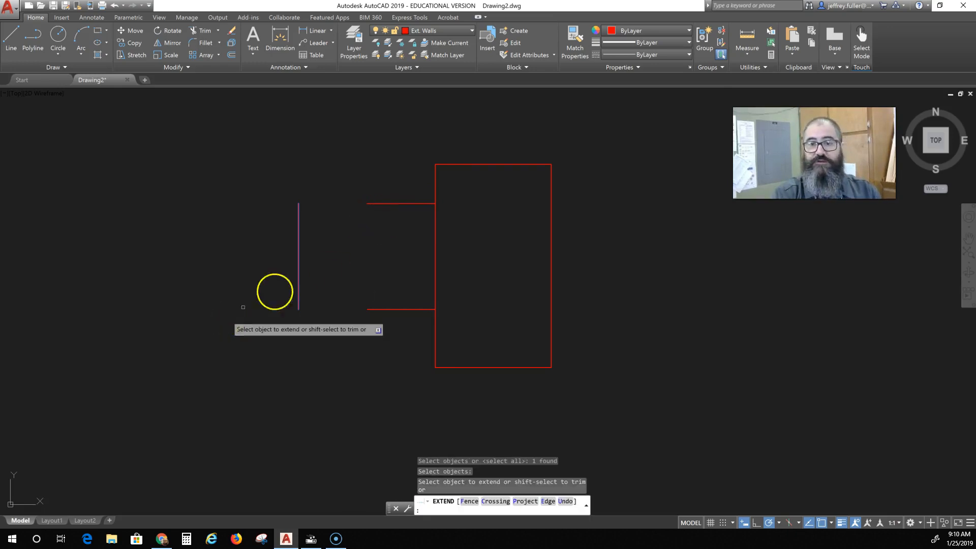
left_click(388, 204)
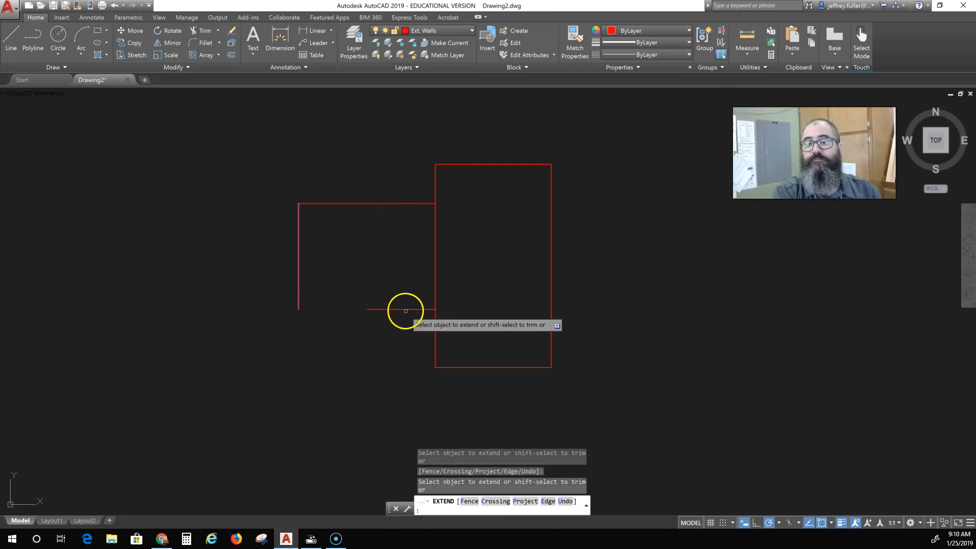
left_click(403, 309)
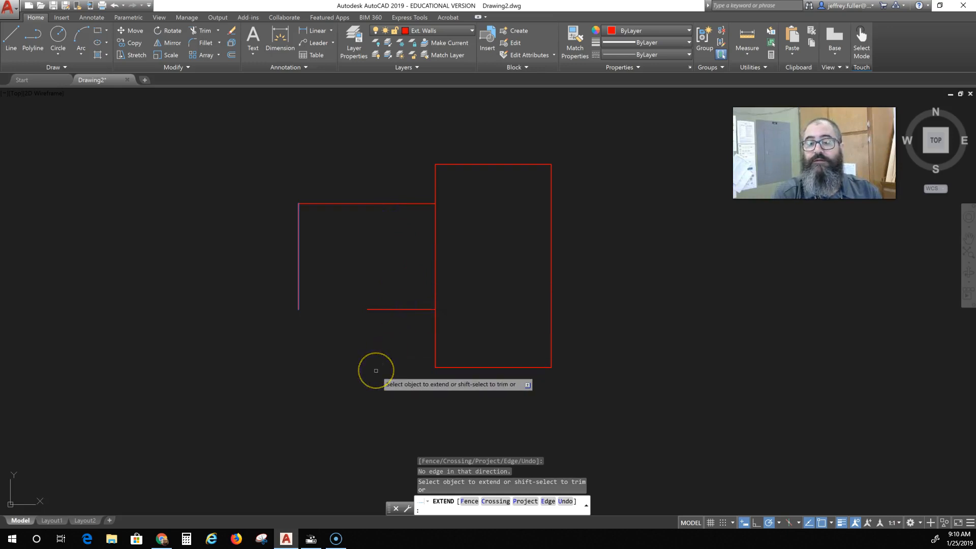
key("Return")
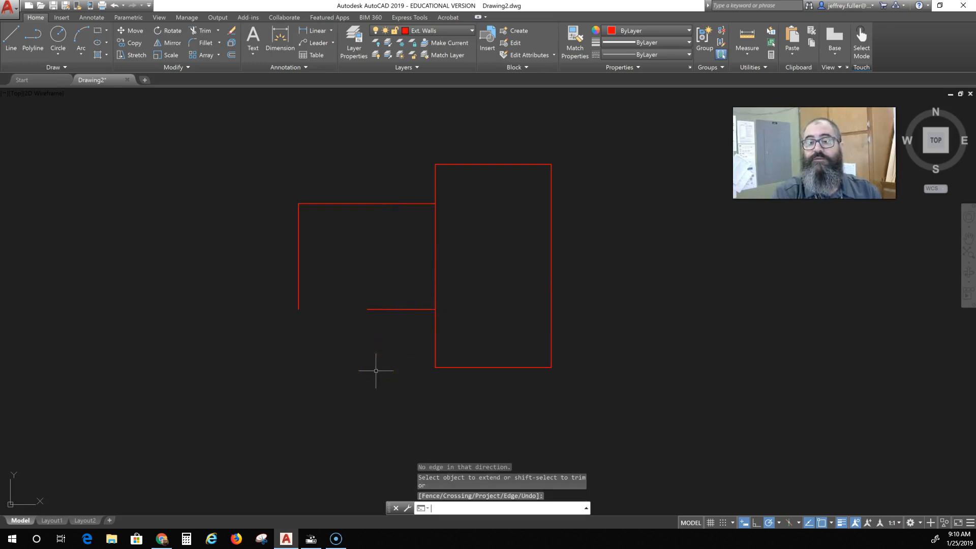
Step: Extend the lower horizontal connecting wall to the left vertical wall, closing the smaller rectangle
right_click(345, 262)
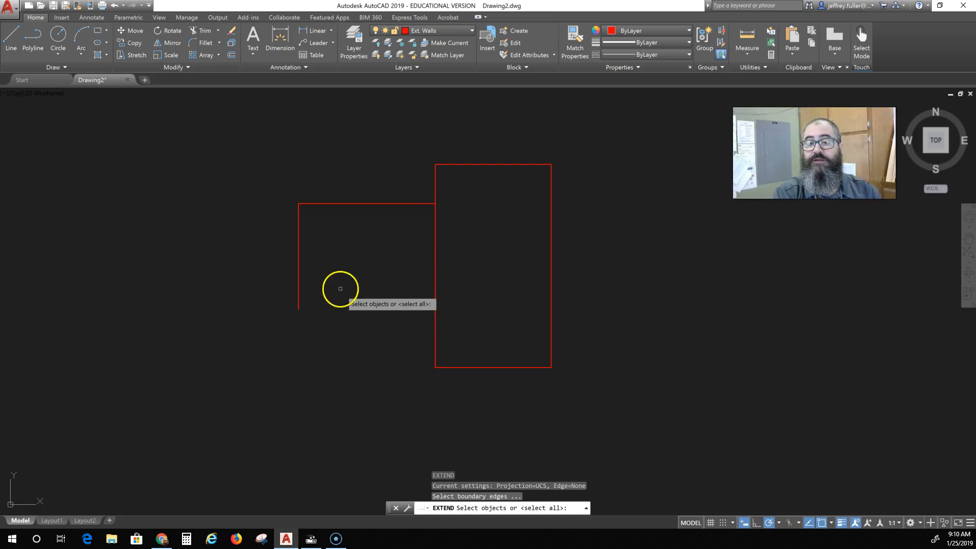
left_click(297, 291)
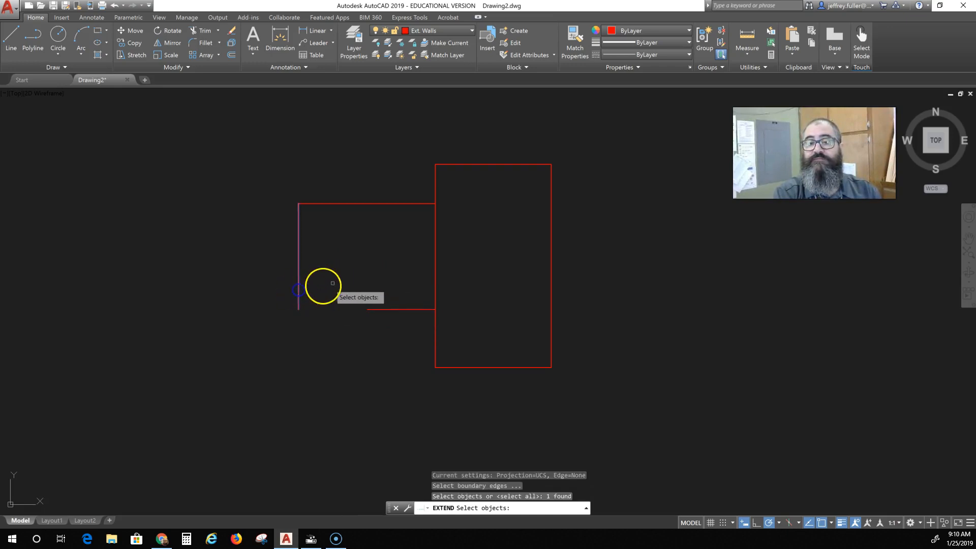
right_click(338, 280)
left_click(398, 309)
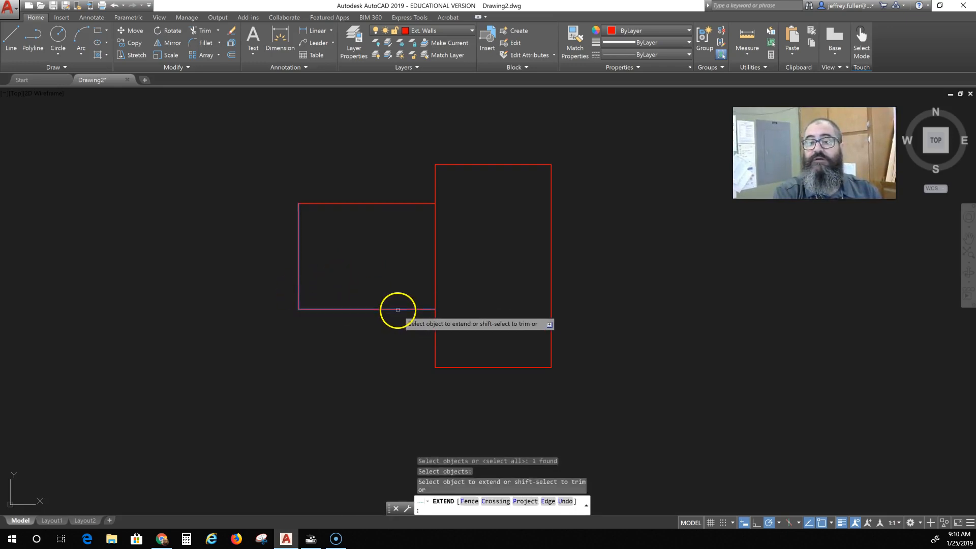
key("Escape")
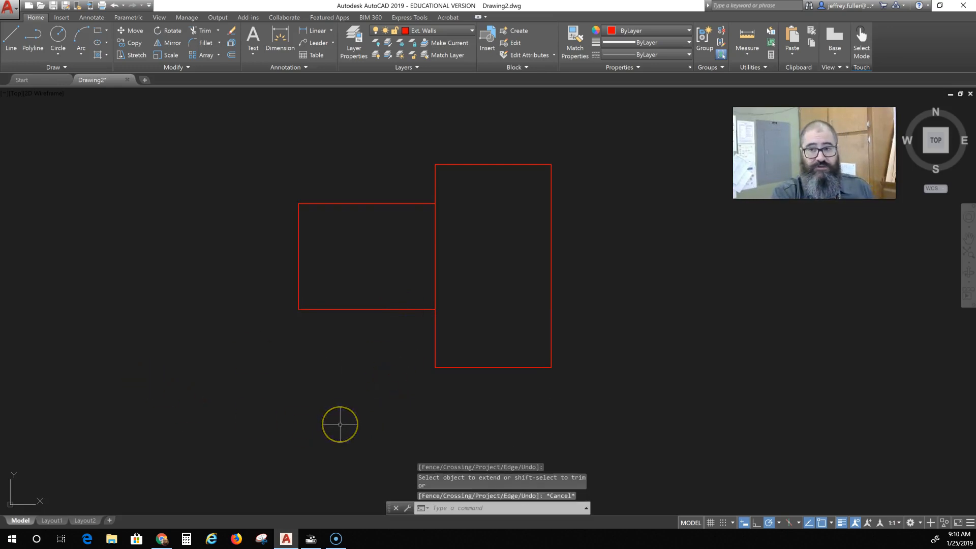
left_click(357, 406)
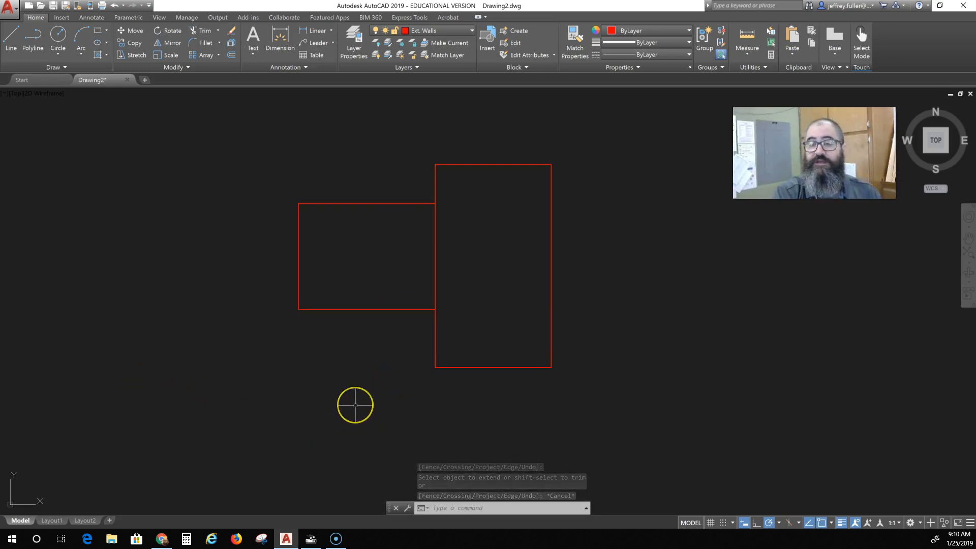
scroll(450, 329, "up", 2)
scroll(449, 329, "down", 2)
middle_click_drag(385, 359, 395, 388)
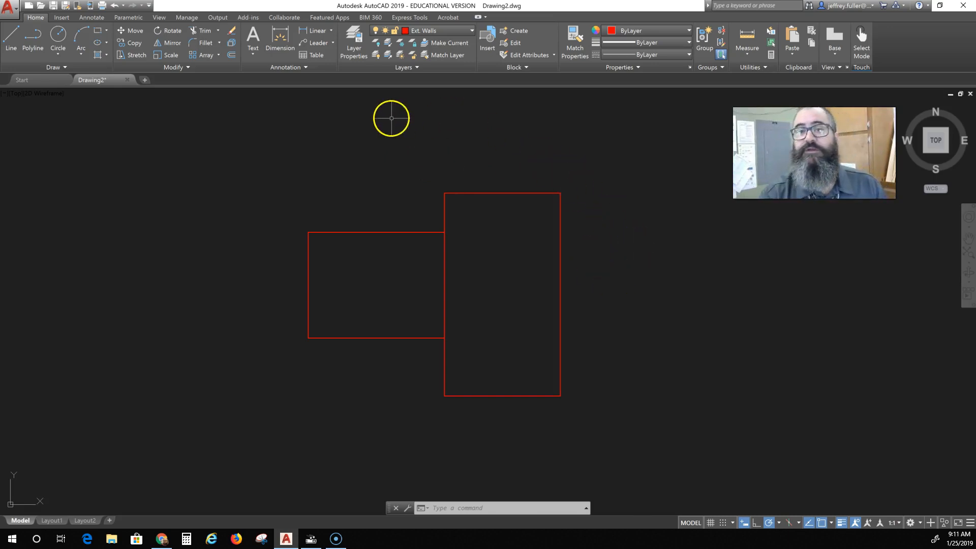
left_click(232, 55)
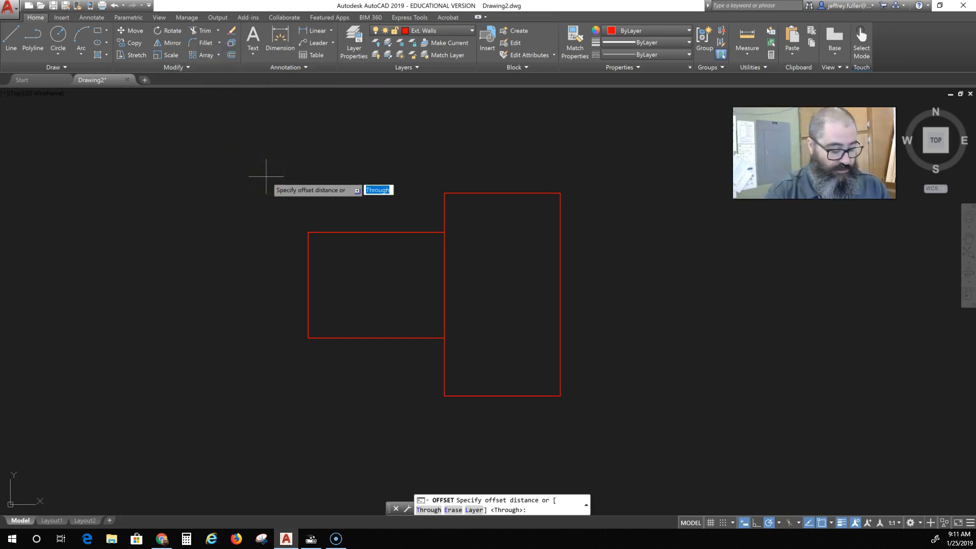
type("10")
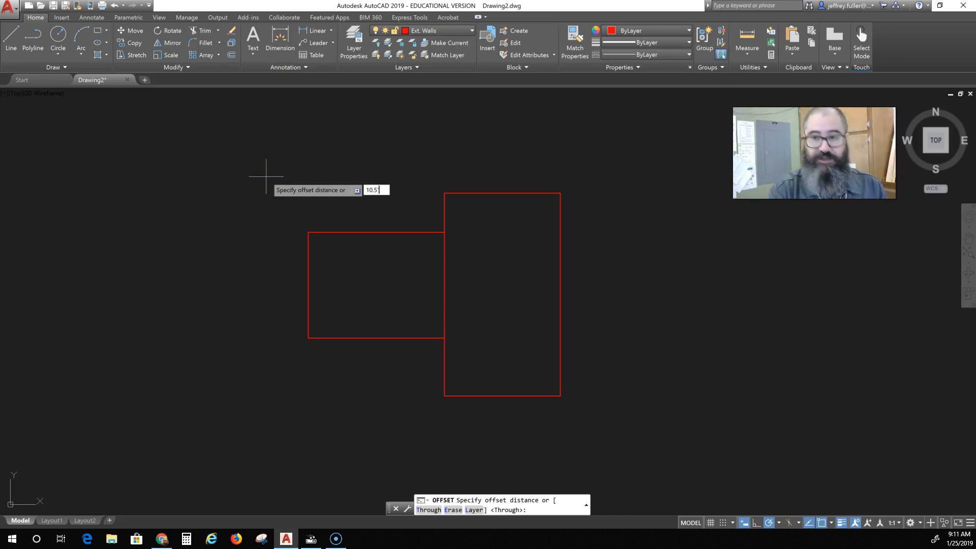
type(".5'")
key("Return")
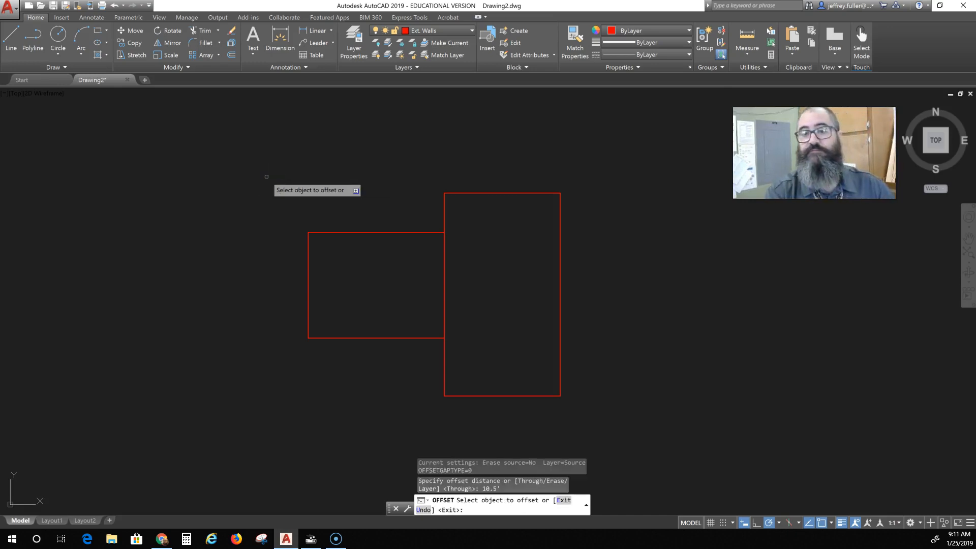
left_click(561, 275)
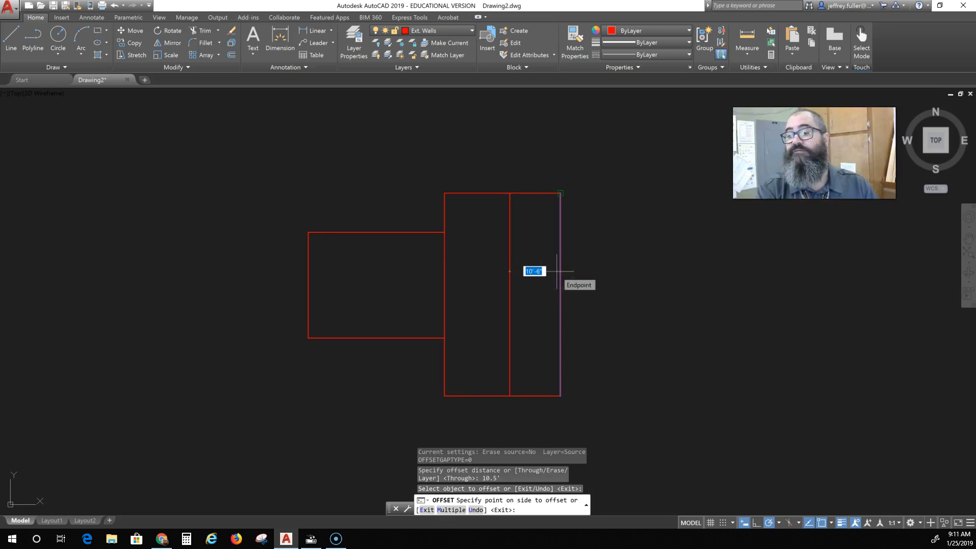
key("Escape")
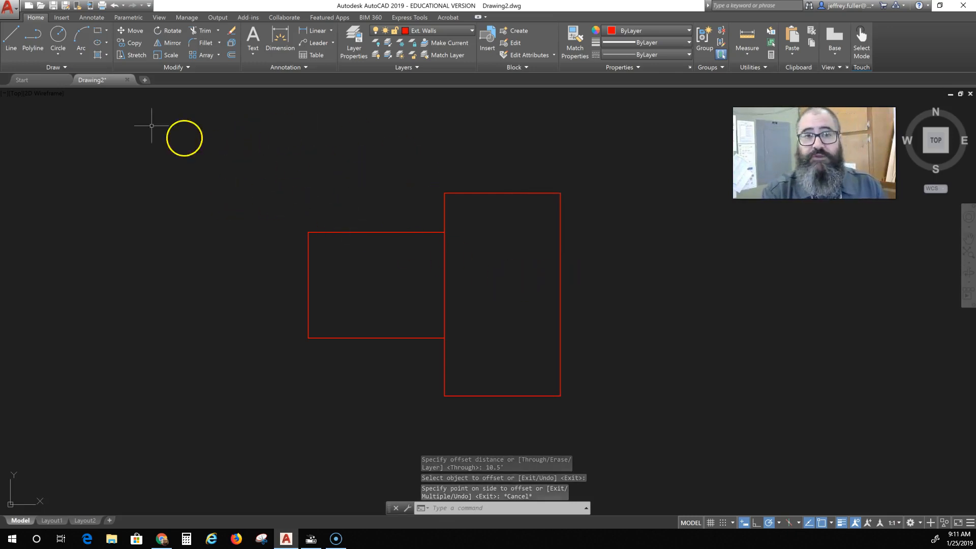
Step: Offset all four walls of the larger rectangle inward by 10.5"
left_click(232, 55)
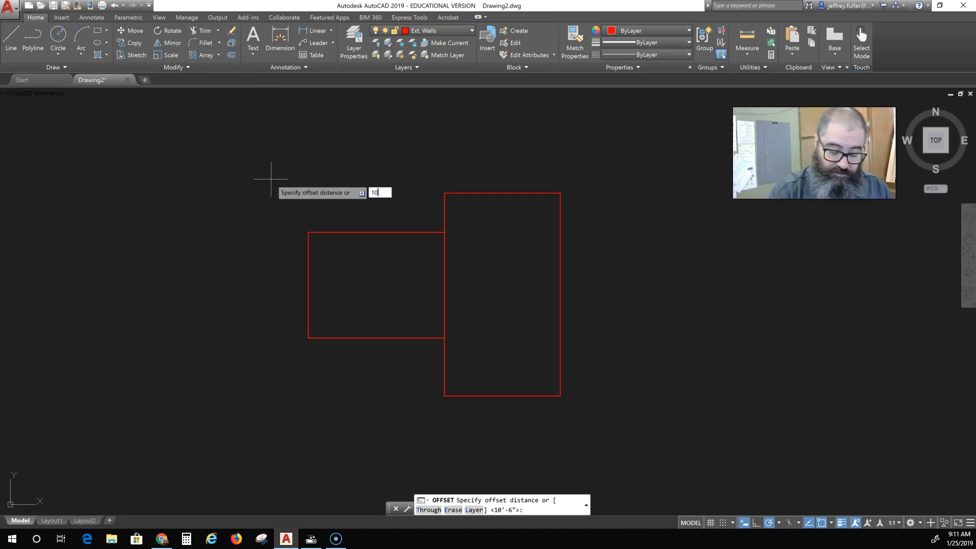
type("10.5\"")
key("Return")
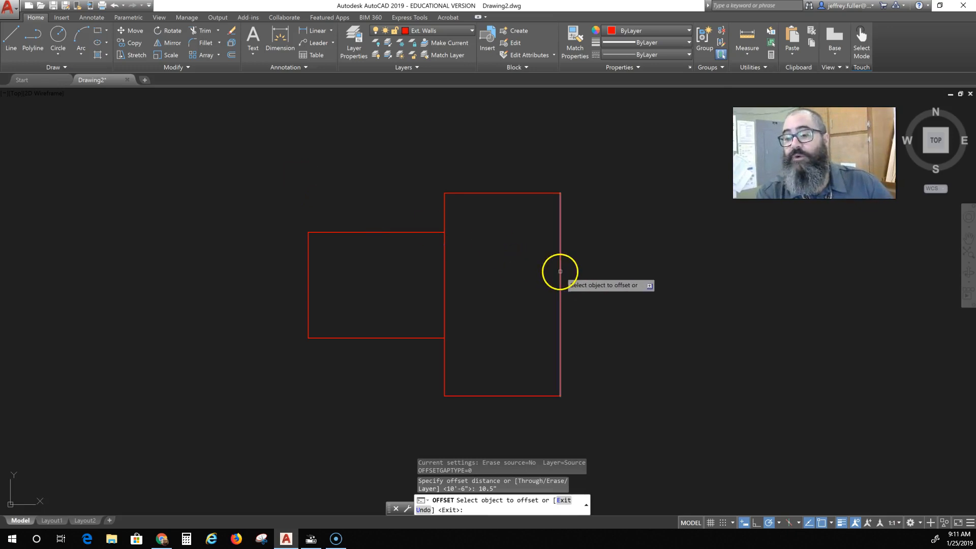
left_click(560, 272)
left_click(517, 212)
left_click(510, 194)
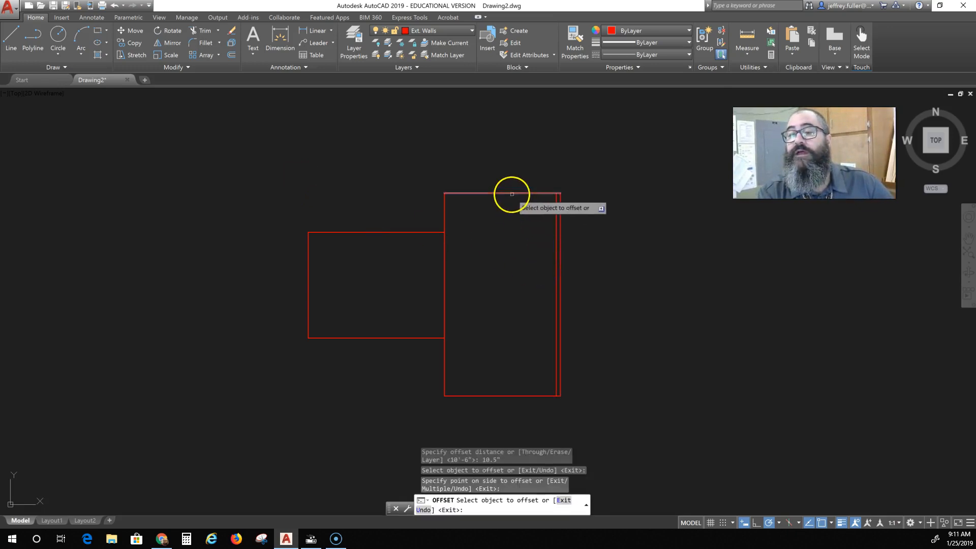
left_click(506, 206)
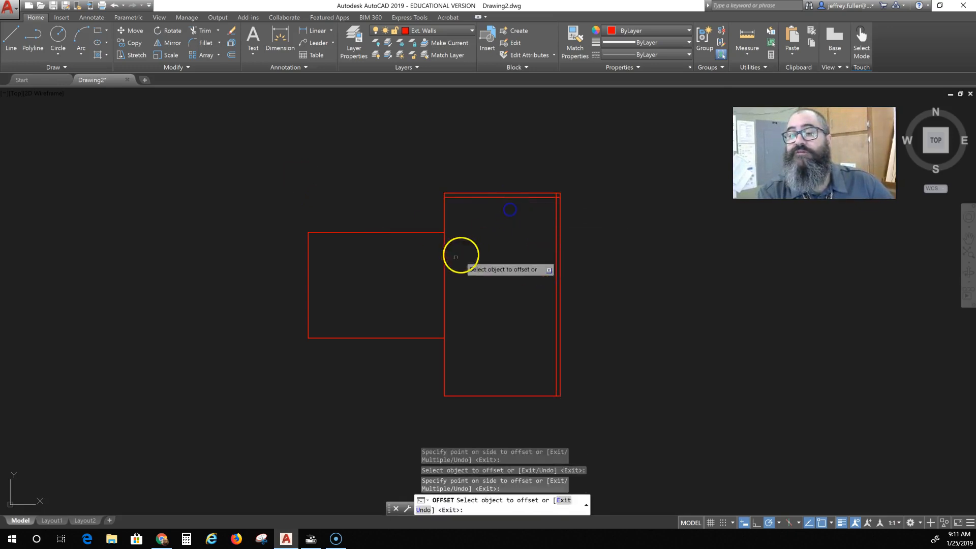
left_click(443, 222)
left_click(462, 284)
left_click(489, 395)
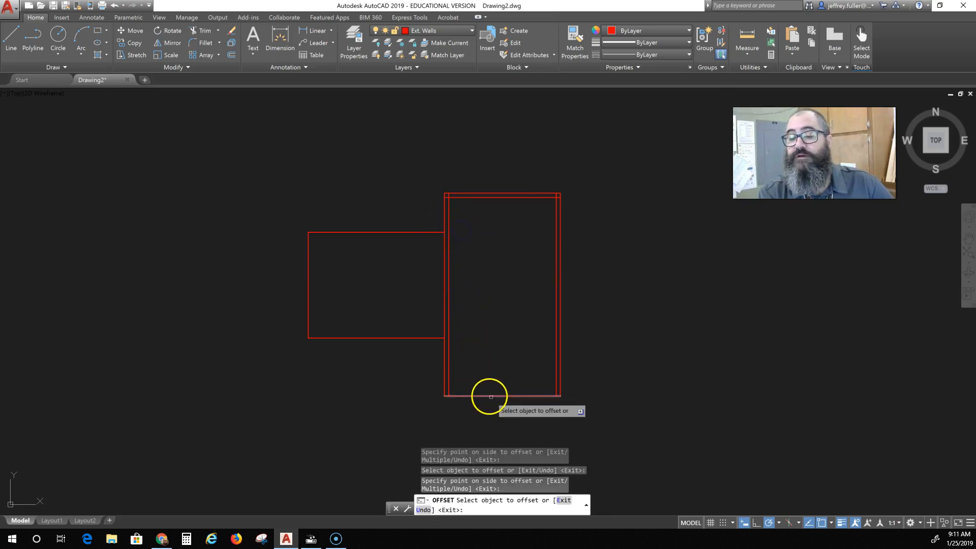
left_click(490, 392)
Step: Offset the lower, left and upper walls of the smaller rectangle inward by the same 10.5"
left_click(387, 336)
left_click(379, 328)
left_click(308, 304)
left_click(322, 307)
left_click(387, 233)
left_click(389, 243)
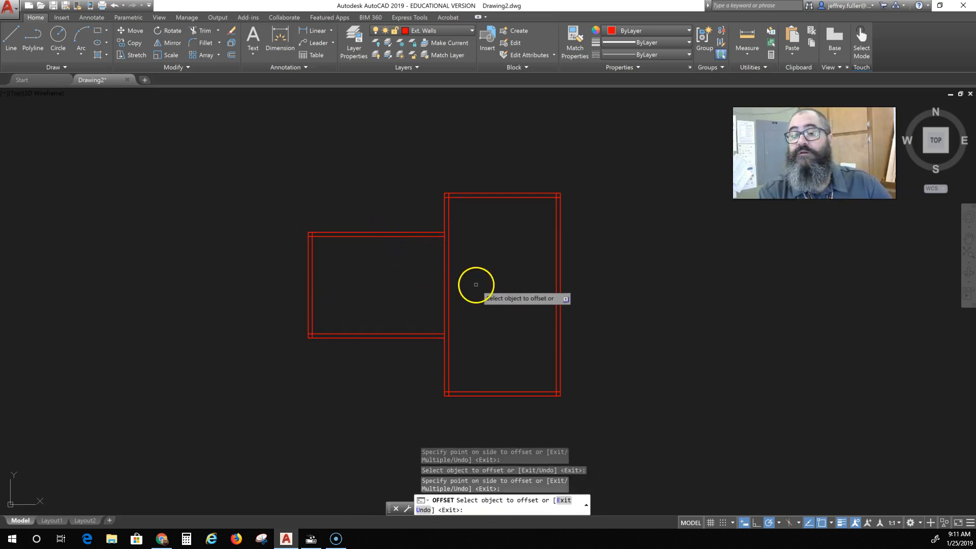
scroll(494, 299, "up", 3)
scroll(494, 300, "down", 2)
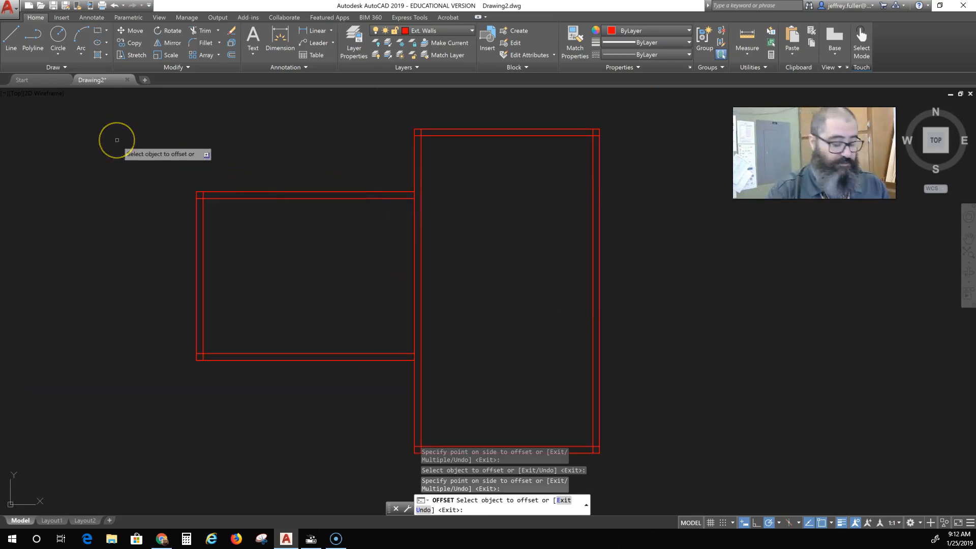
key("Escape")
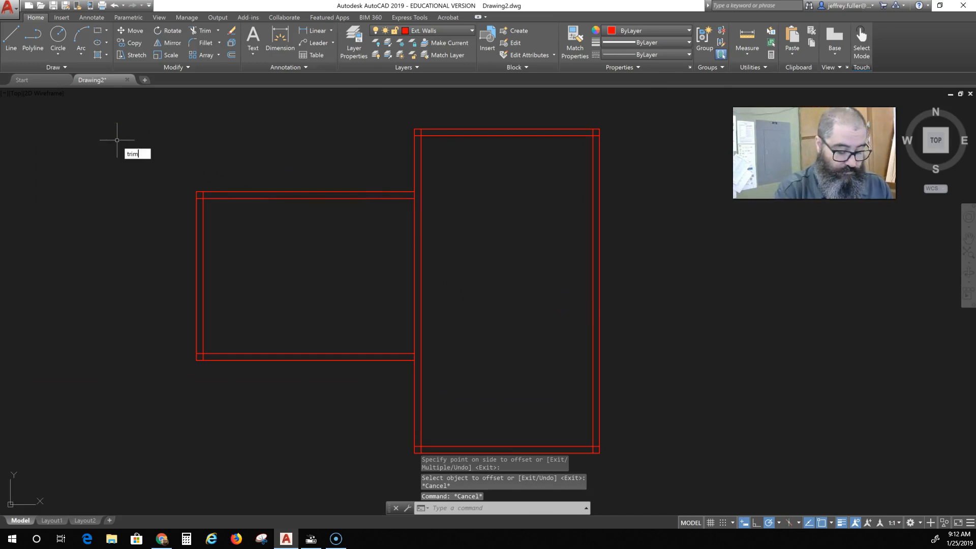
Step: Trim the inner line's overrun at the larger rectangle's upper-left corner and its outer left wall line below the upper connecting wall, with all objects as cutting edges
type("trim")
key("Return")
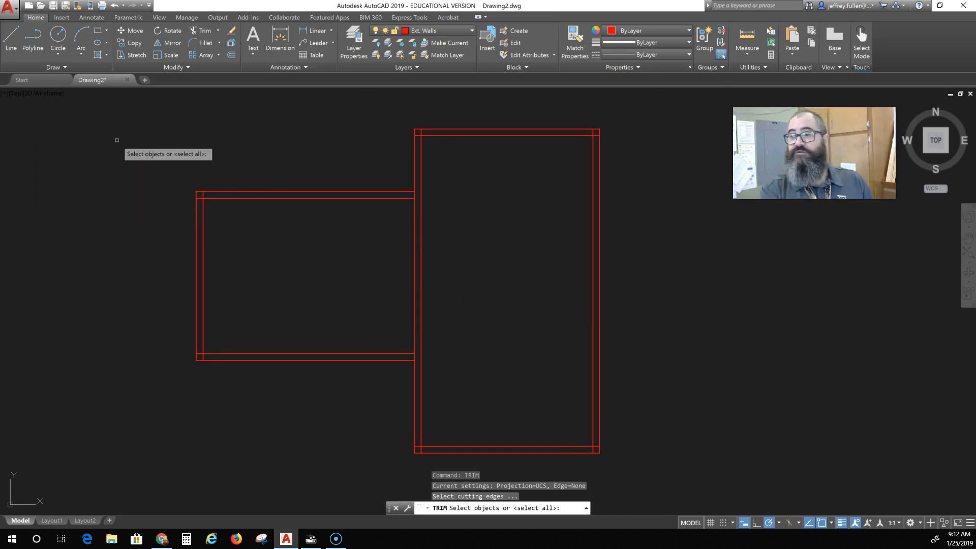
key("Return")
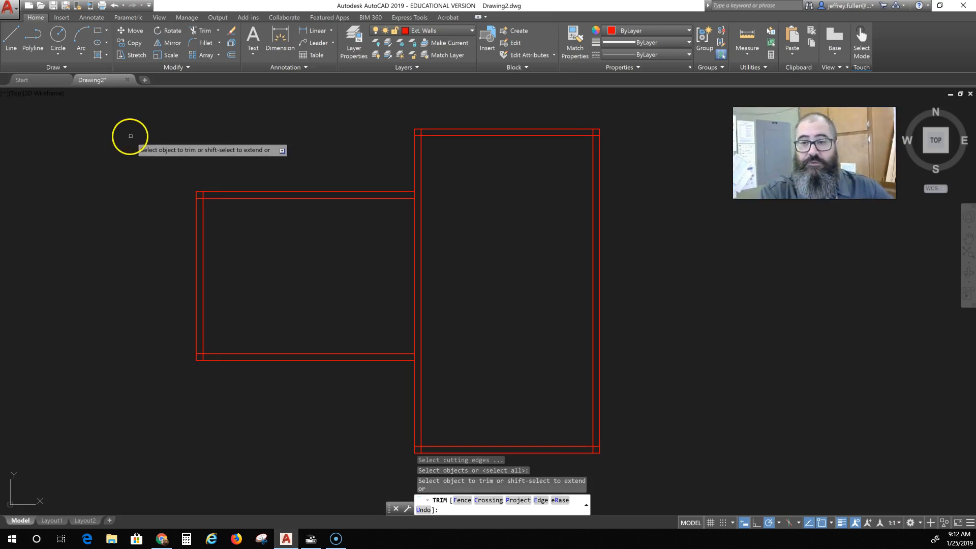
scroll(430, 146, "up", 4)
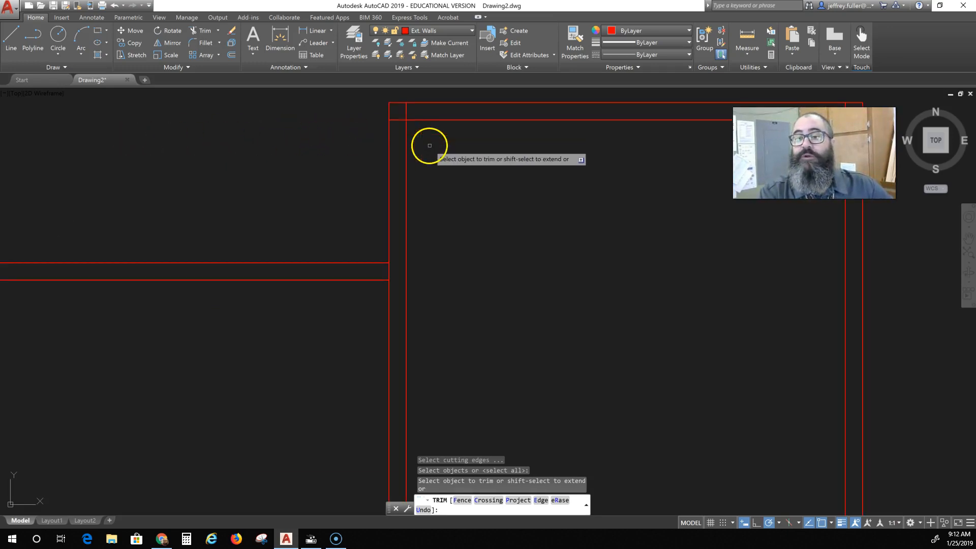
left_click(407, 110)
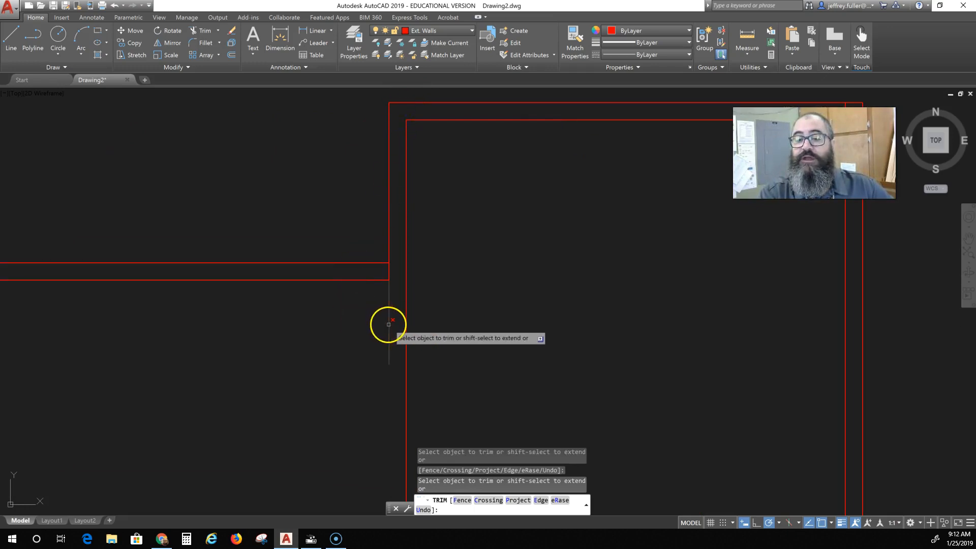
left_click(388, 324)
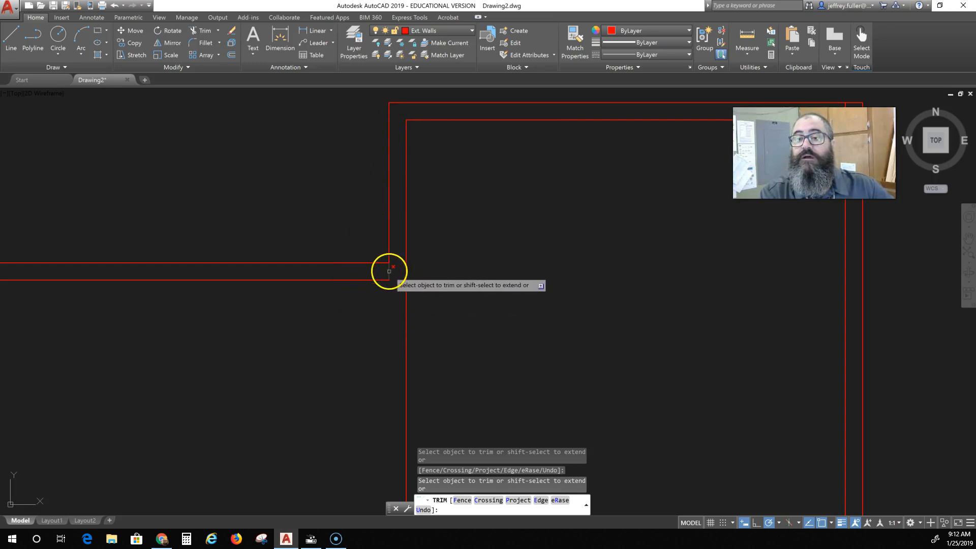
scroll(462, 294, "down", 4)
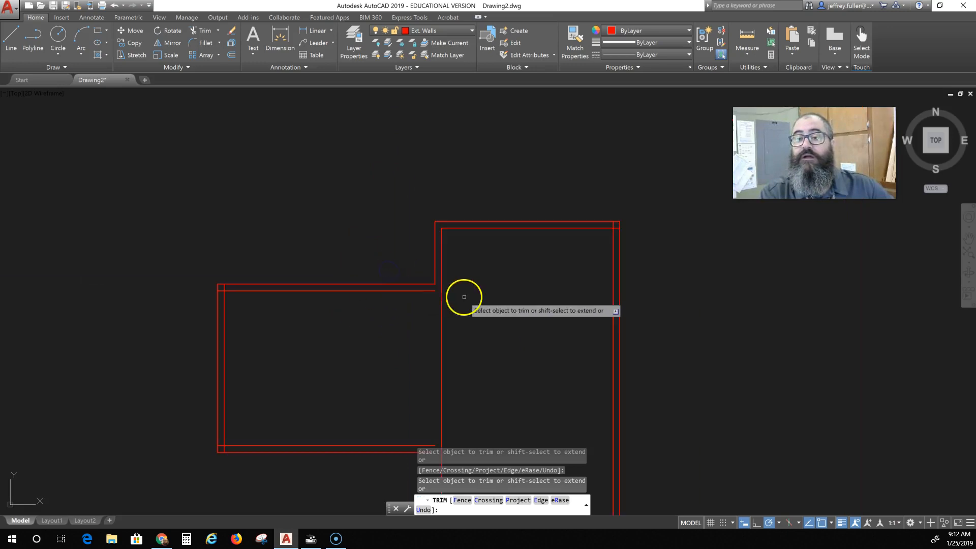
Step: Trim the overlapping inner line ends at the smaller rectangle's upper-left and lower-left corners
left_click(223, 288)
left_click(220, 290)
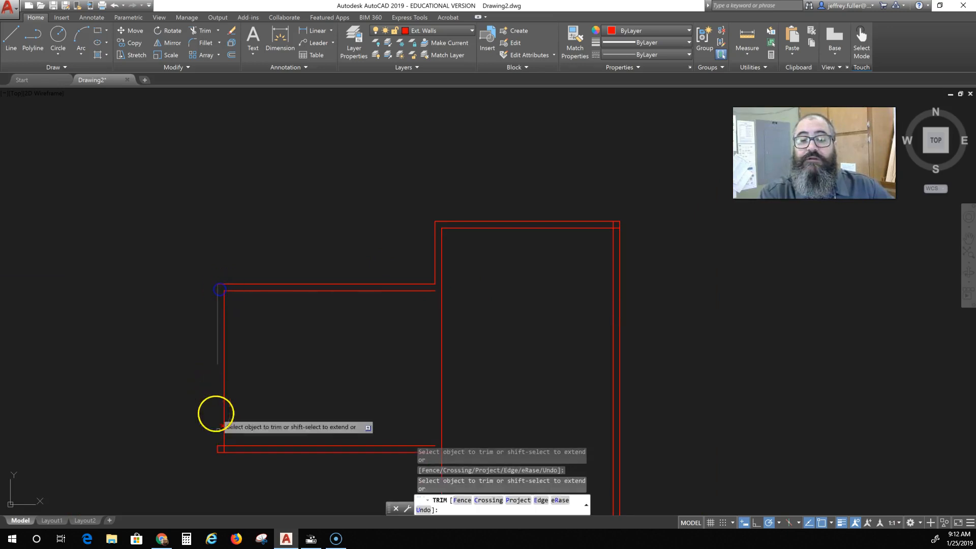
left_click(221, 446)
left_click(224, 449)
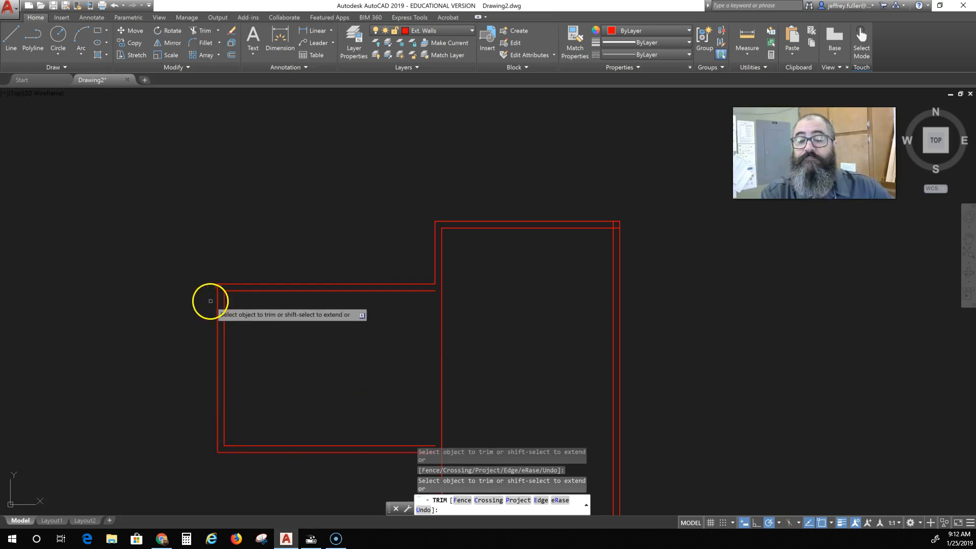
Step: Trim the inner line overruns at the larger rectangle's two right corners and the bottom wall's outer line stub at its lower-left corner
middle_click_drag(290, 355, 142, 248)
scroll(142, 248, "down", 2)
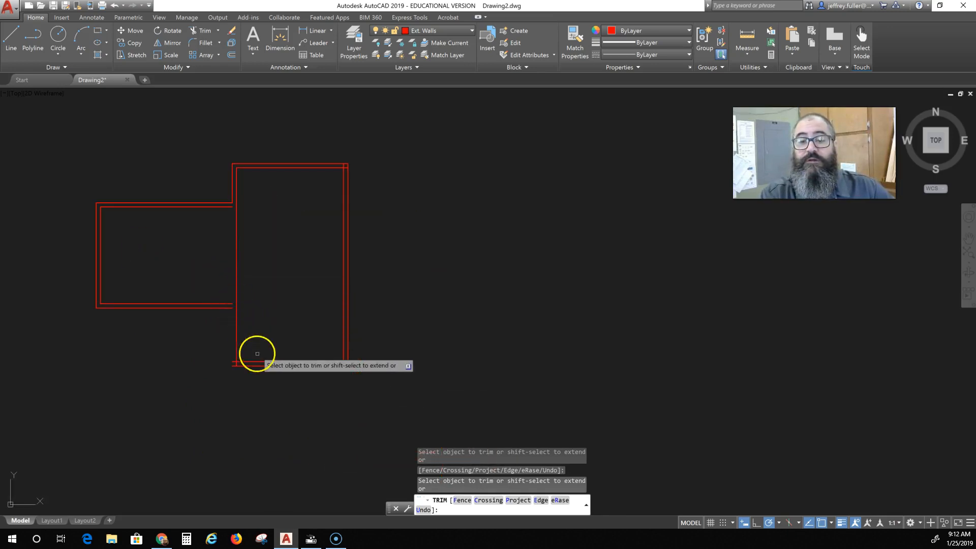
left_click(344, 166)
left_click(345, 168)
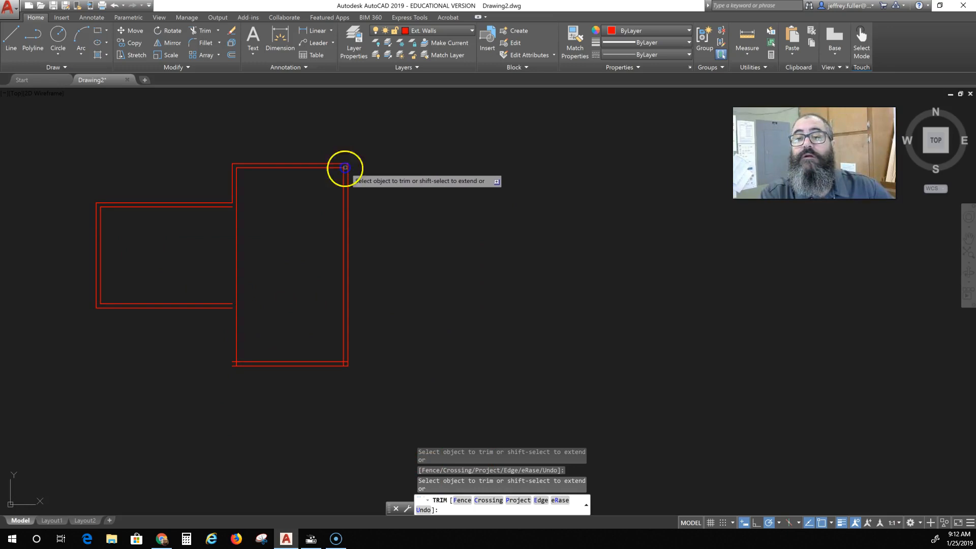
left_click(345, 363)
left_click(344, 364)
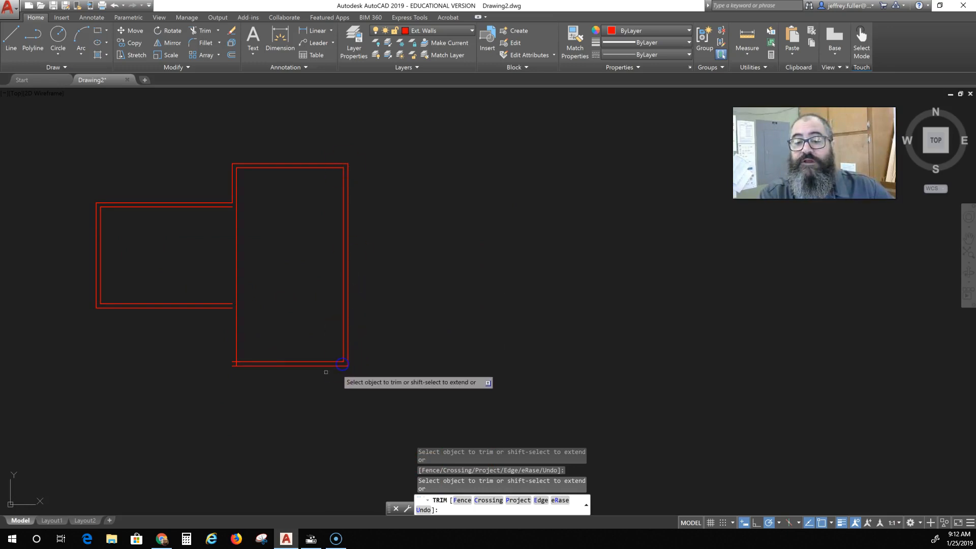
left_click(236, 364)
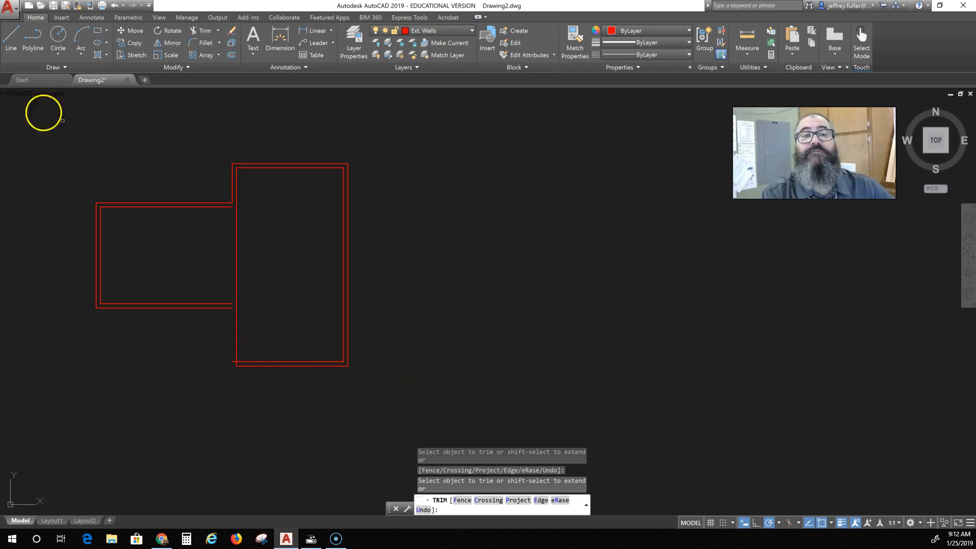
Step: Draw a vertical line from the outer end of the lower connecting wall straight down past the larger rectangle's bottom wall
left_click(11, 37)
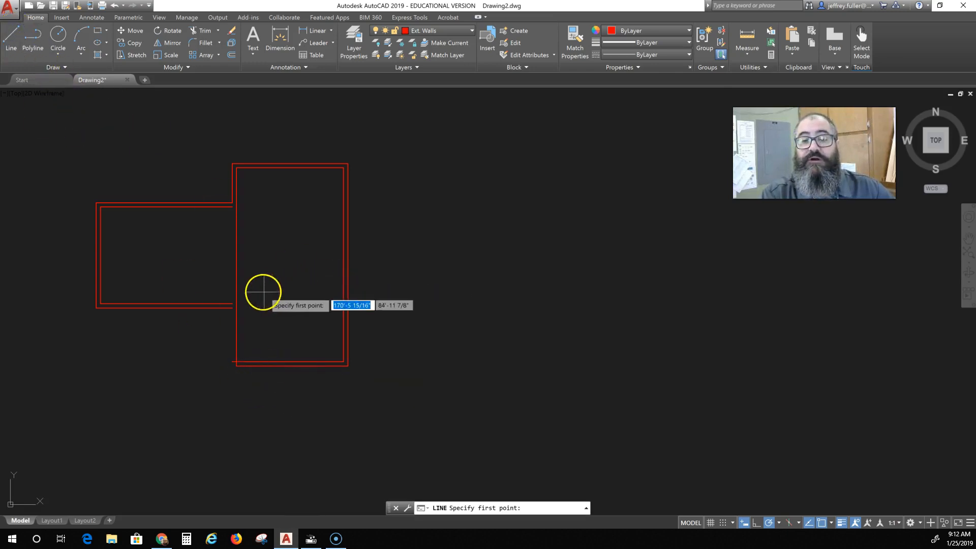
left_click(232, 307)
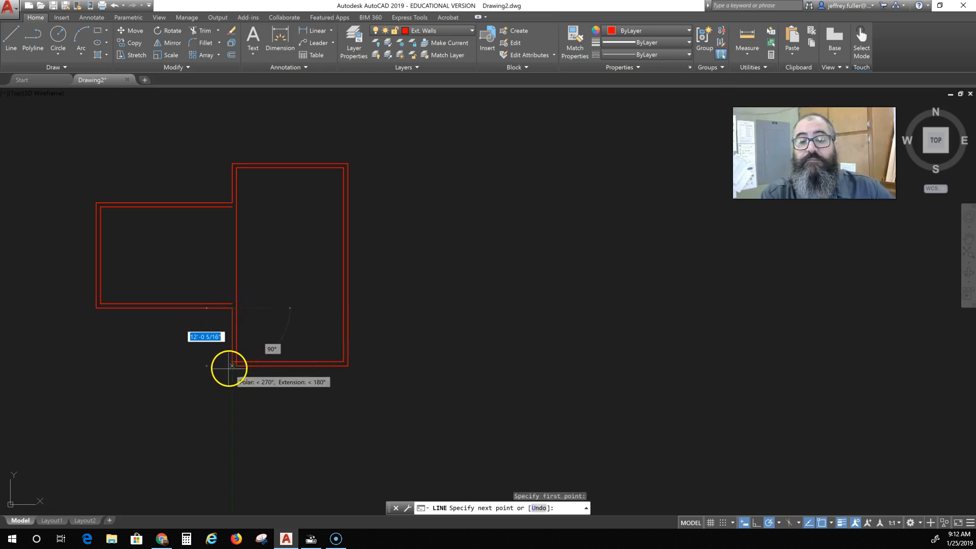
left_click(232, 392)
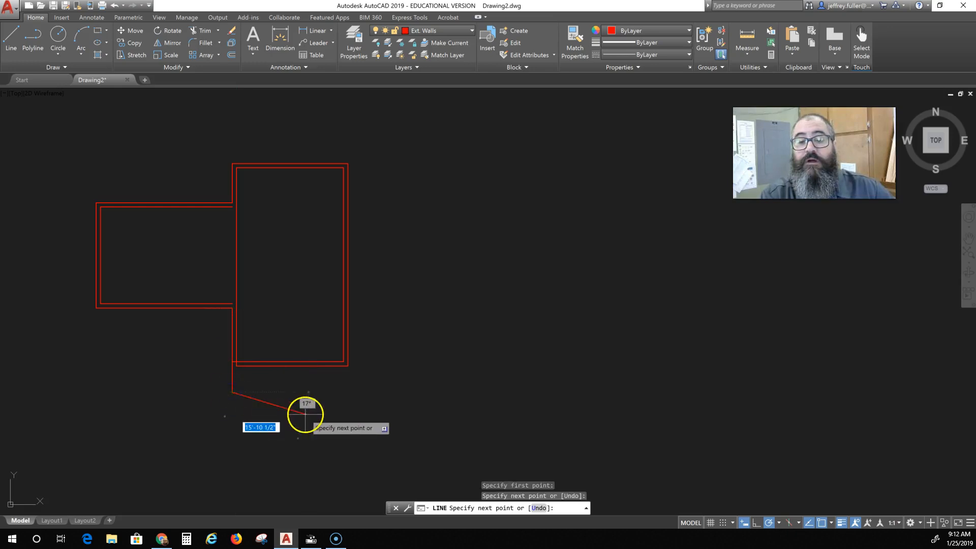
key("Escape")
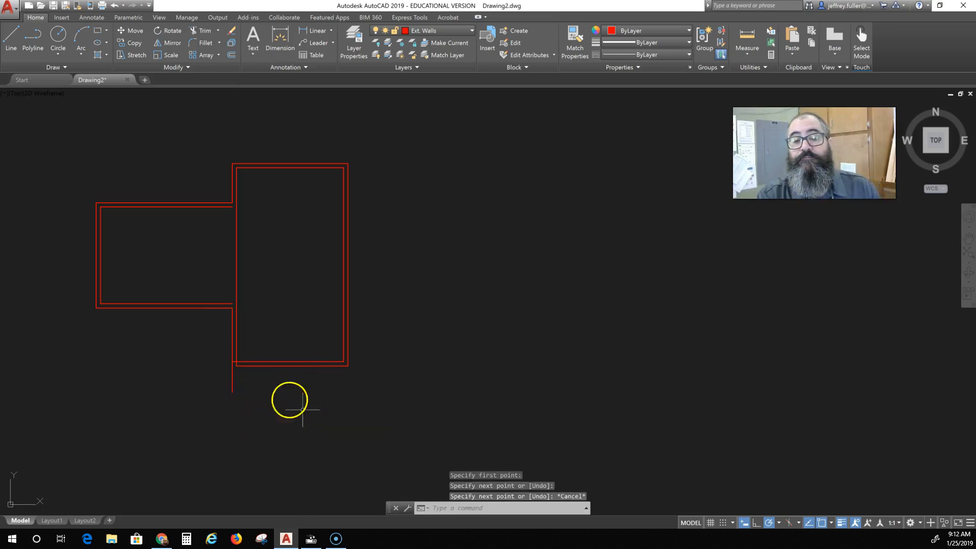
key("Escape")
left_click(264, 366)
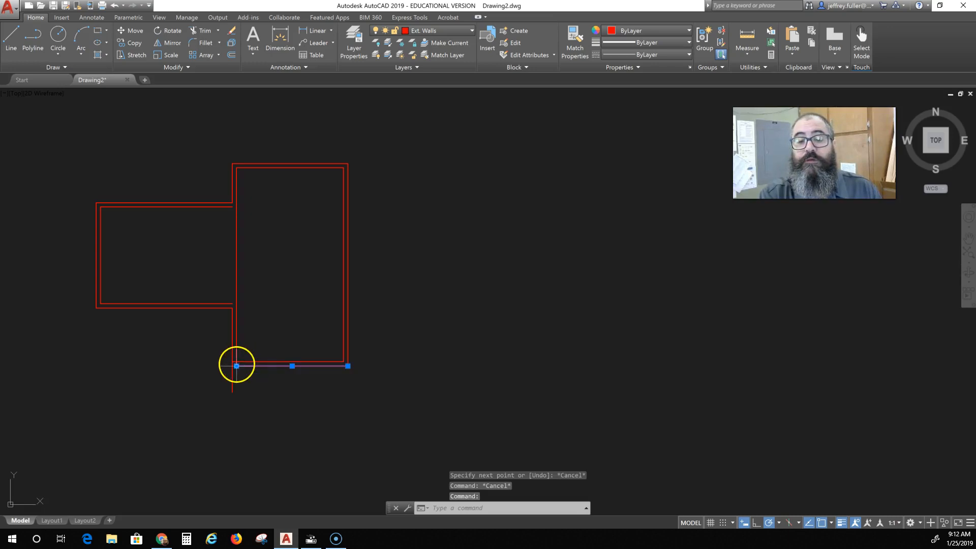
key("Escape")
key("Escape")
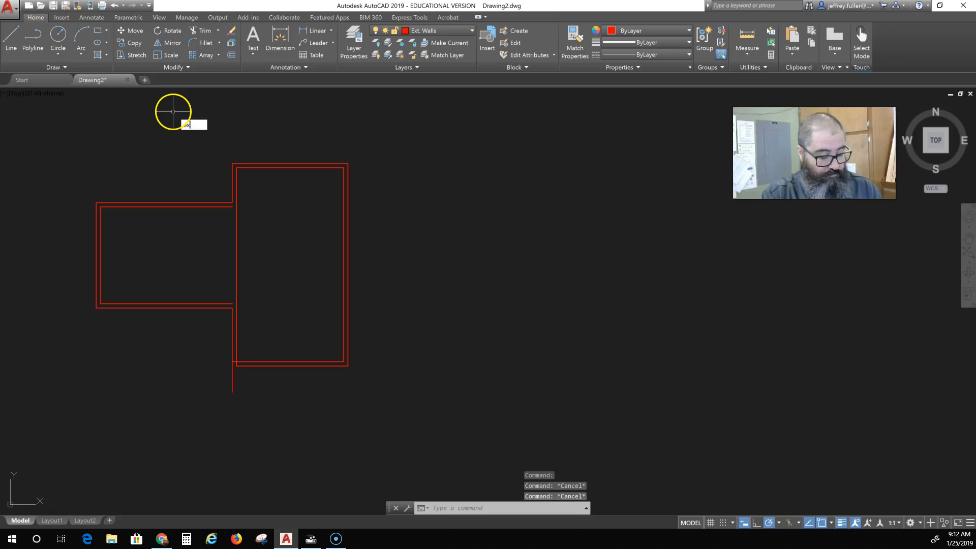
Step: Extend the larger rectangle's bottom wall to the new vertical line, using that line as the boundary edge
type("n")
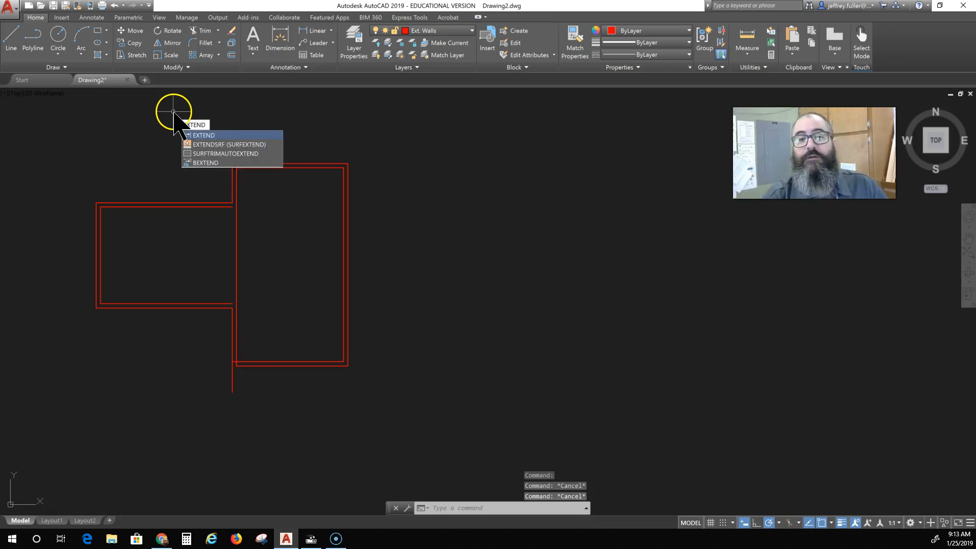
key("Return")
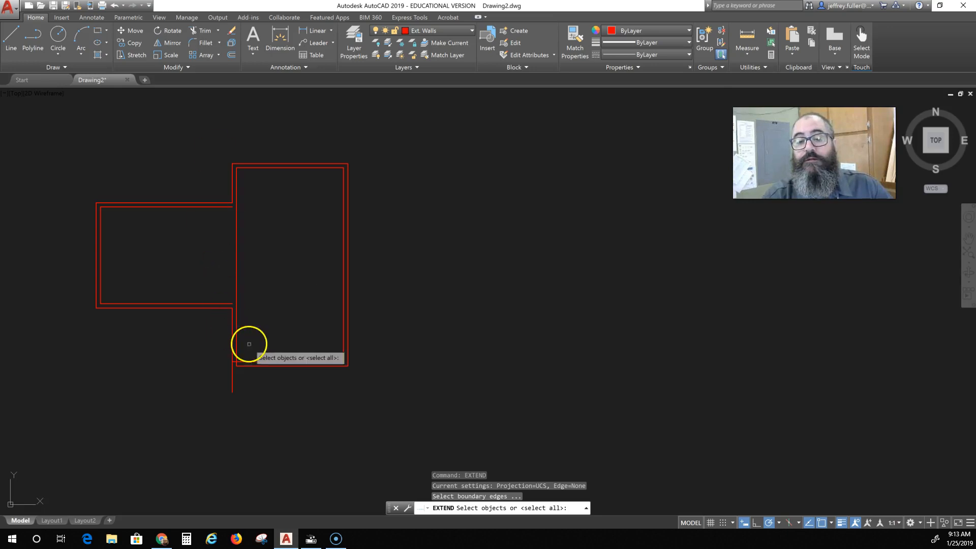
left_click(232, 345)
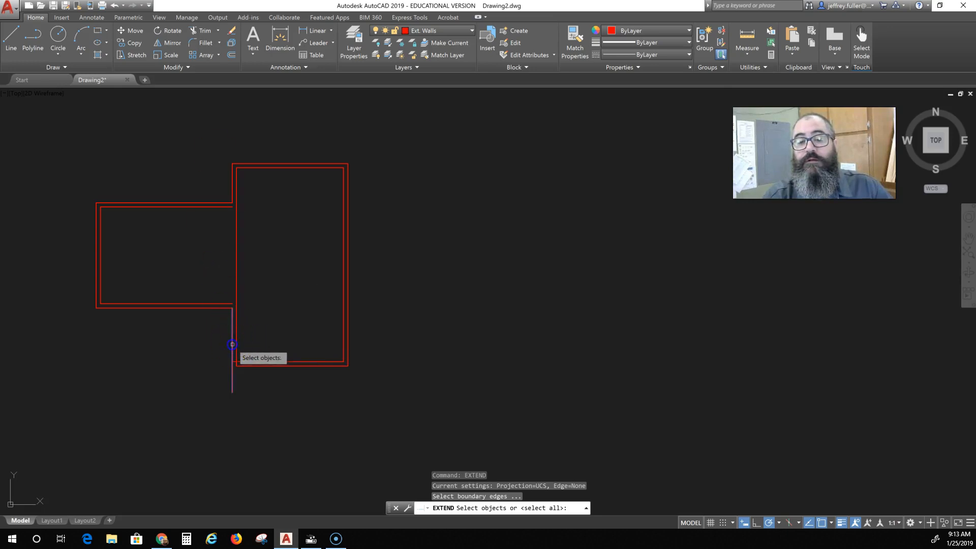
key("Return")
left_click(257, 362)
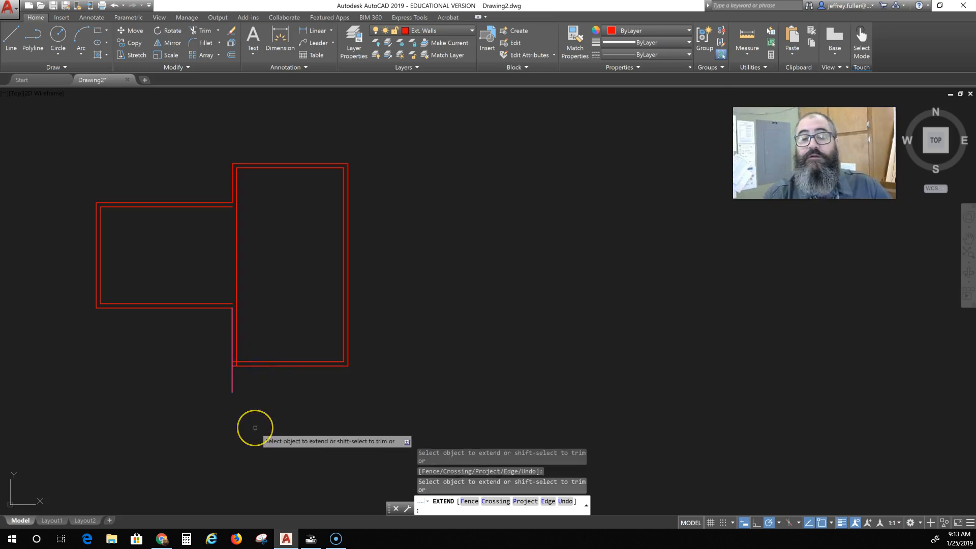
key("Escape")
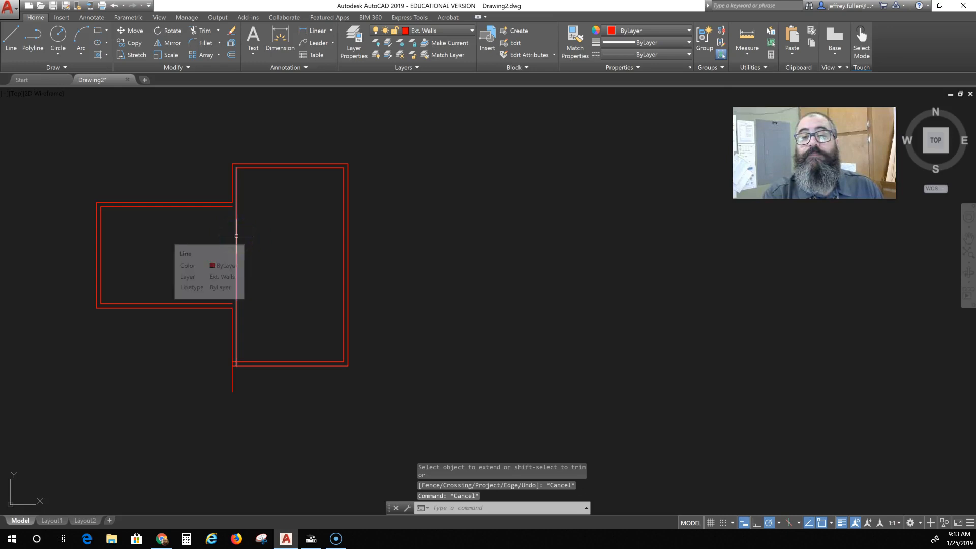
Step: Try to extend the smaller rectangle's lower inner wall line to the larger rectangle's inner left wall line as the boundary edge
left_click(236, 236)
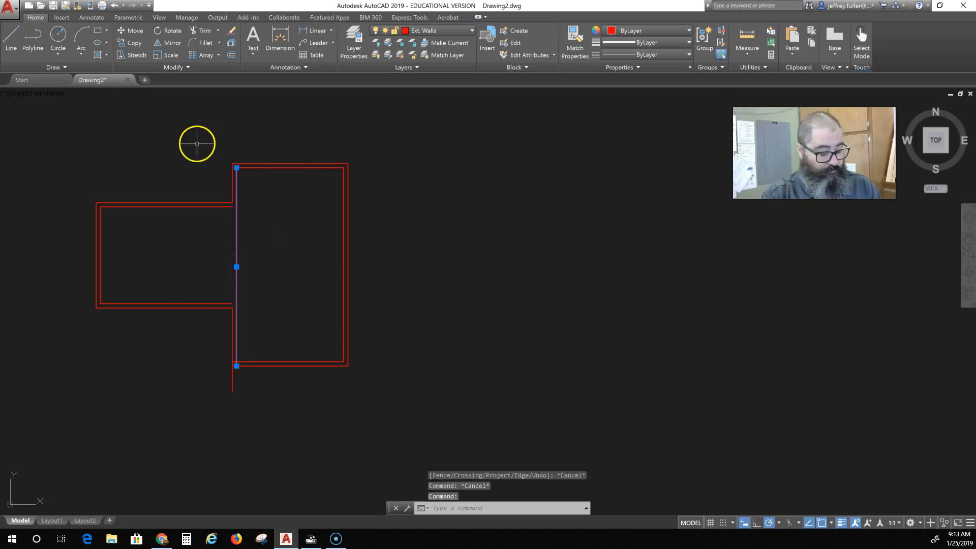
type("exten")
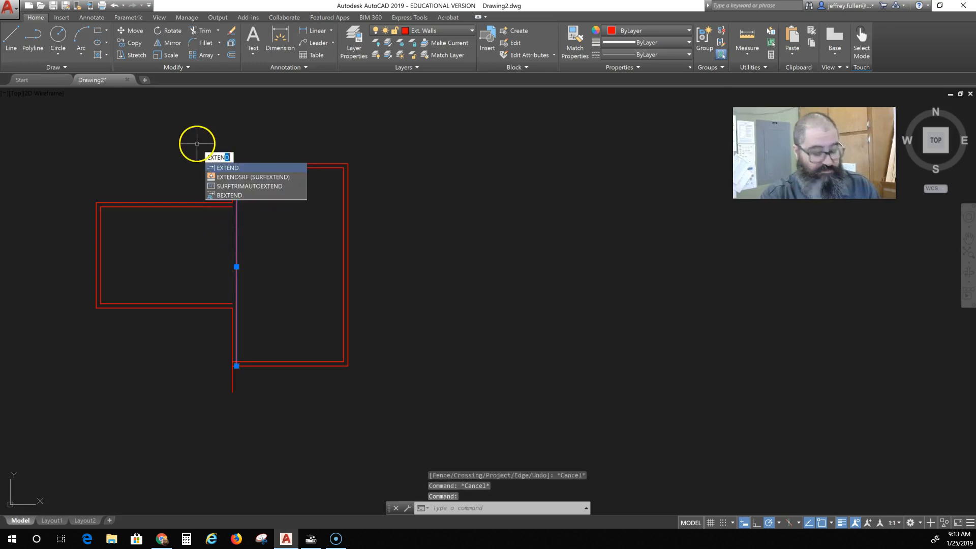
key("Return")
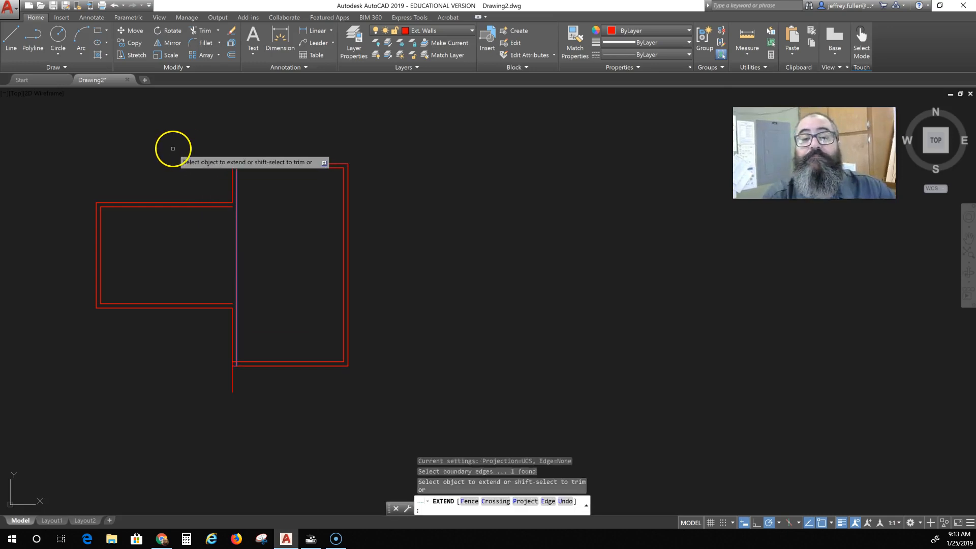
left_click(236, 300)
key("Return")
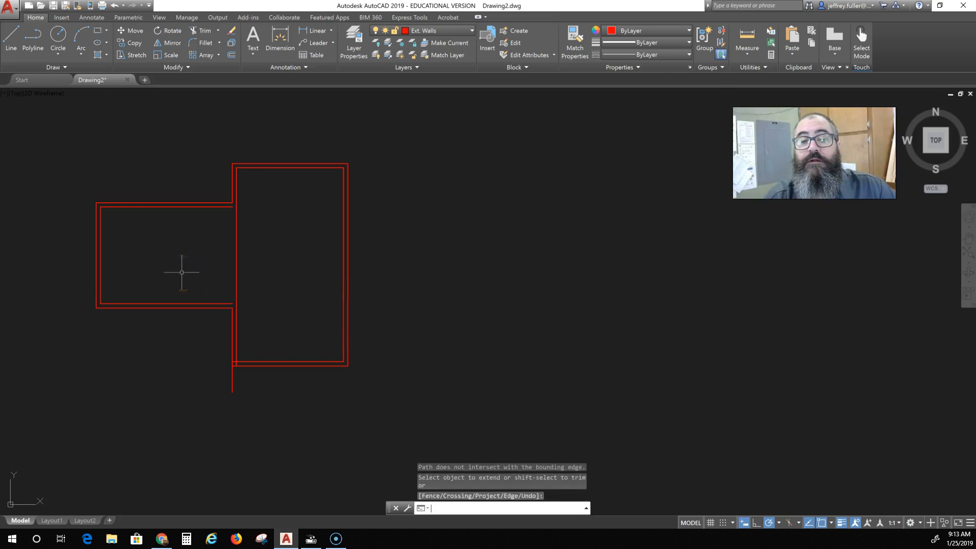
Step: Extend the smaller rectangle's lower and upper inner wall lines to the larger rectangle's inner left wall line, using it as the boundary edge
left_click(228, 303)
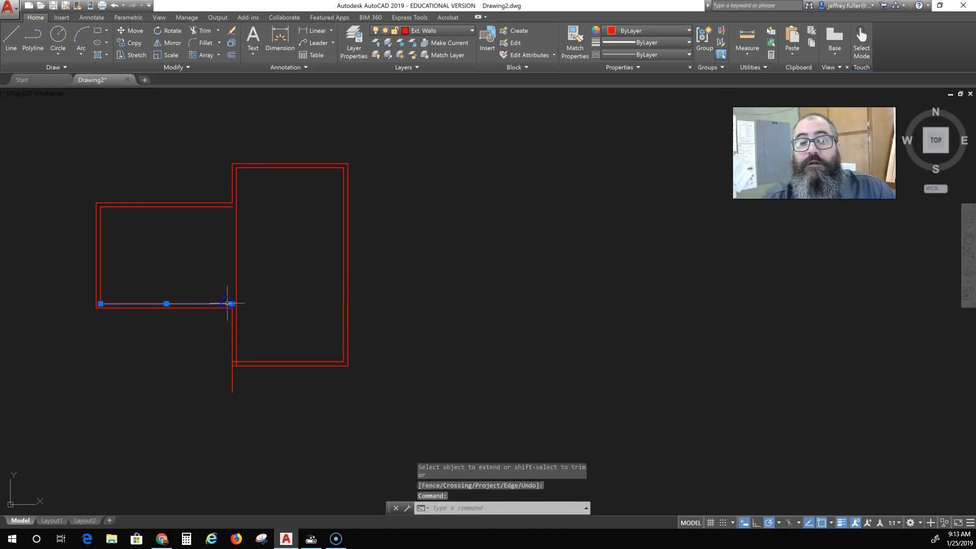
key("Escape")
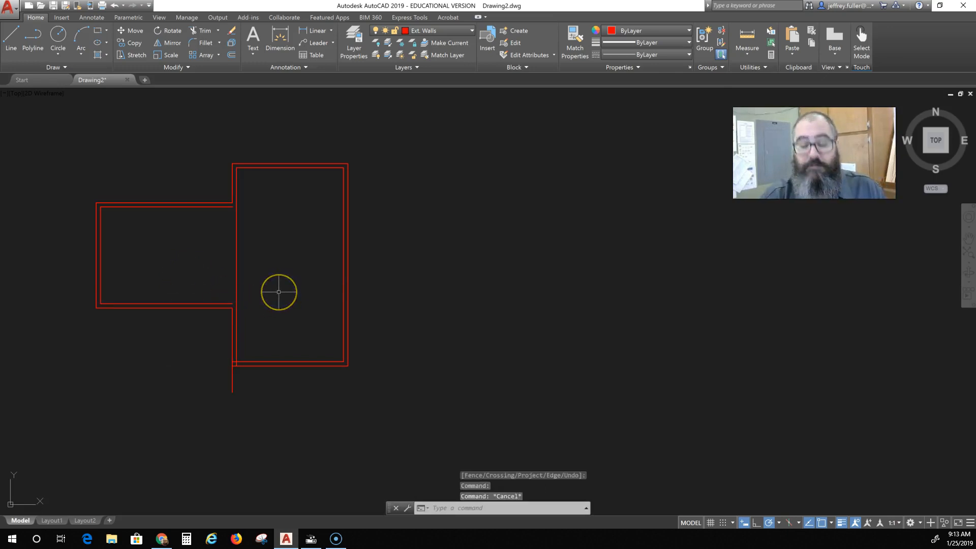
key("space")
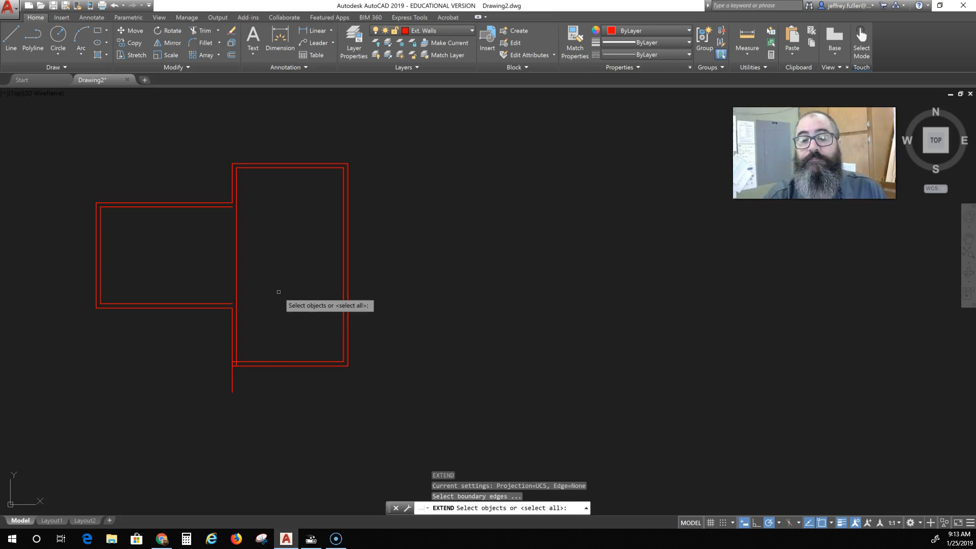
left_click(235, 276)
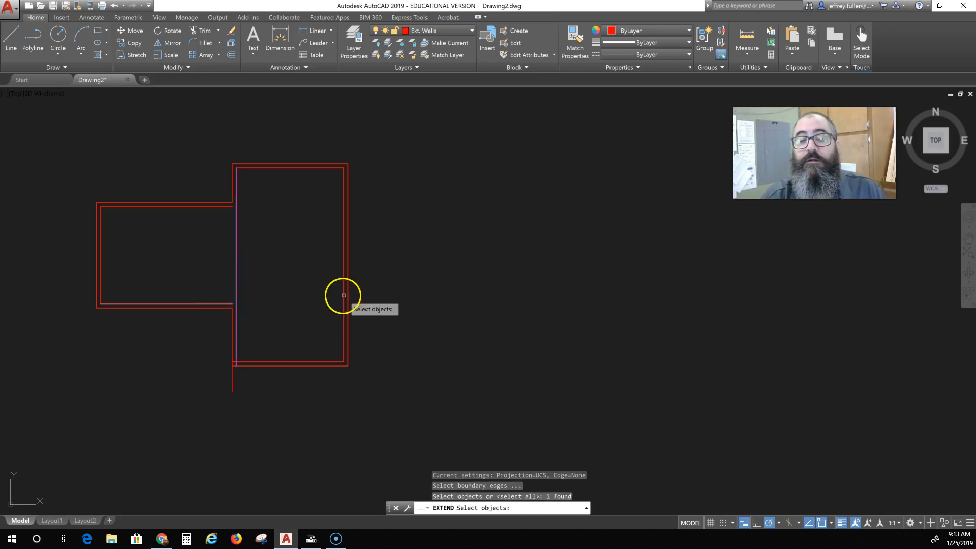
key("space")
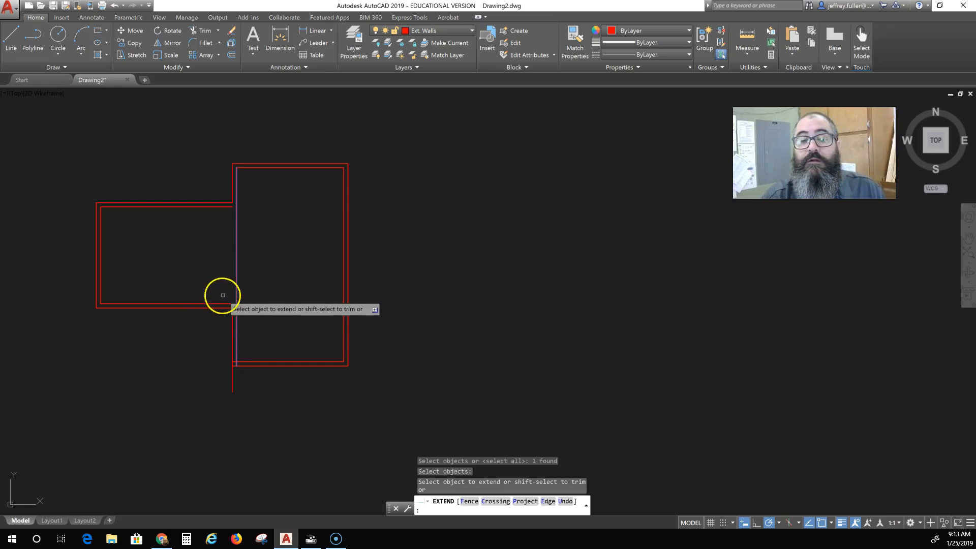
left_click(222, 302)
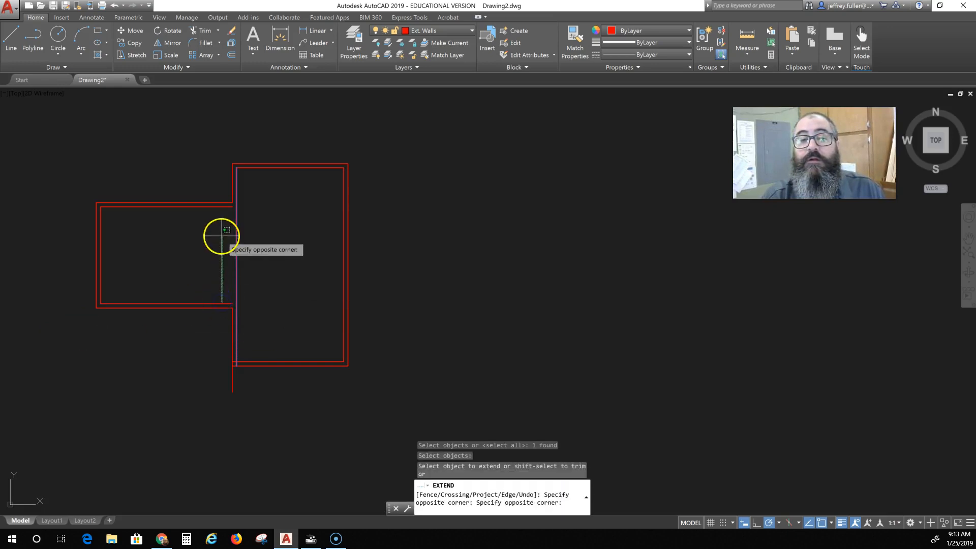
left_click(227, 300)
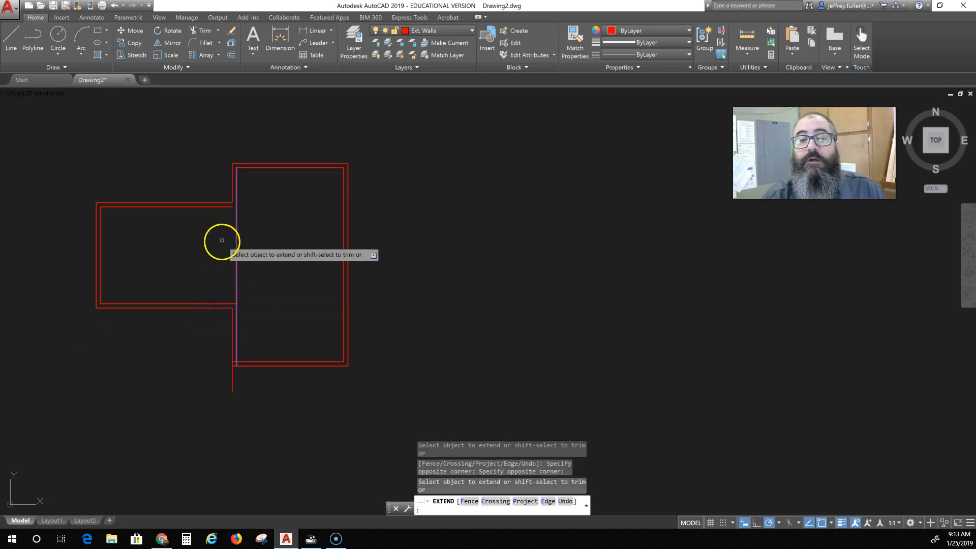
left_click(220, 206)
key("Escape")
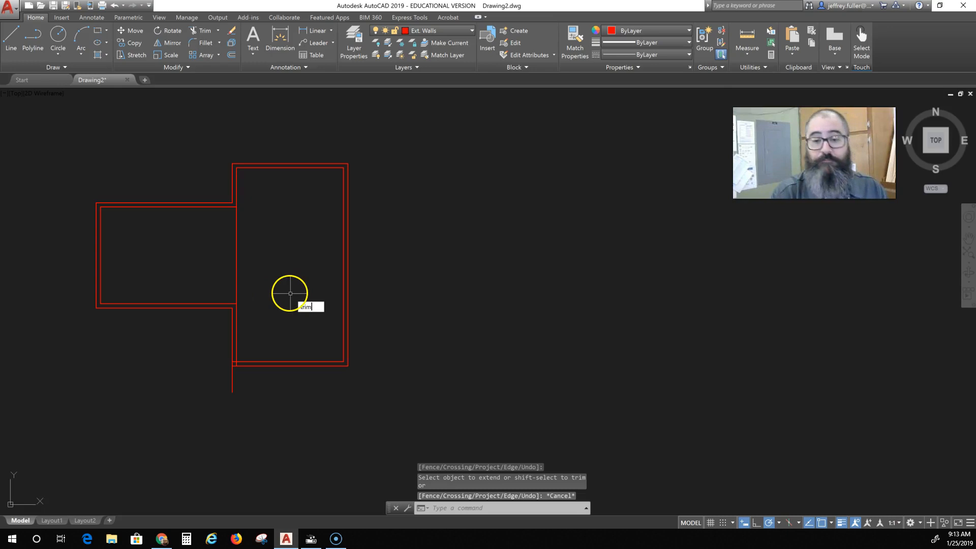
Step: Trim away the section of the larger rectangle's inner left wall line that crosses the opening between the two rectangles
key("Return")
key("Return")
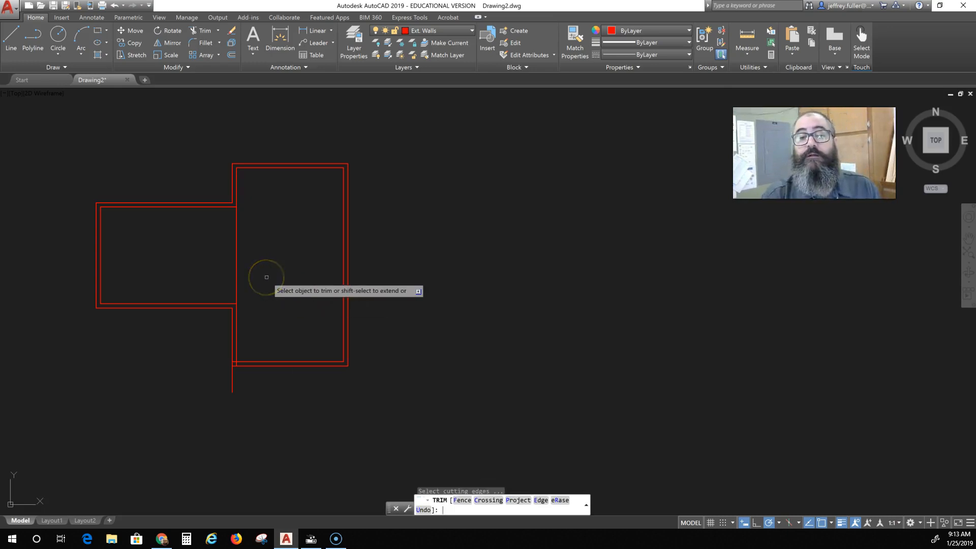
left_click(237, 271)
Step: Trim the inner wall line overruns and the vertical outer line stub at the larger rectangle's lower-left corner
scroll(237, 366, "up", 5)
left_click(416, 191)
left_click(379, 118)
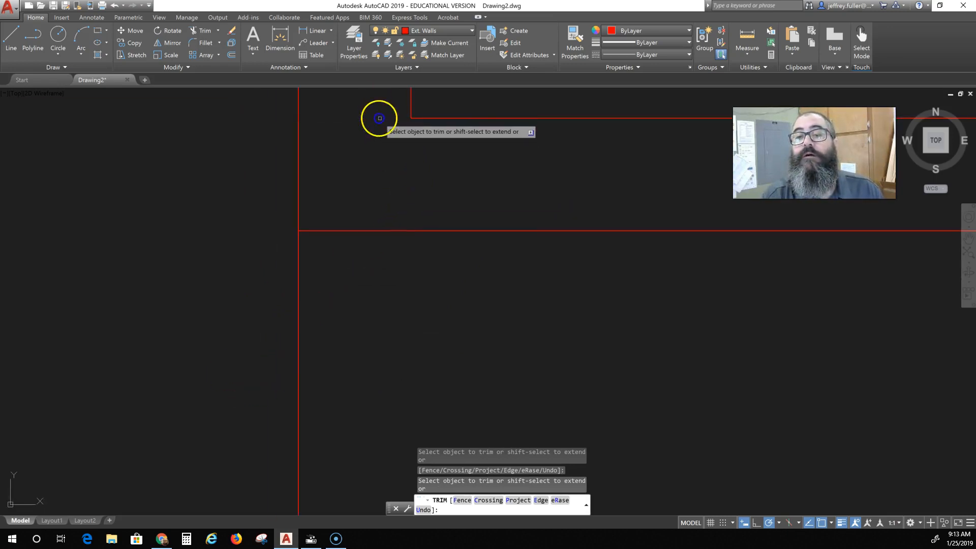
left_click(298, 316)
scroll(327, 313, "down", 6)
scroll(327, 315, "down", 6)
middle_click_drag(260, 389, 270, 399)
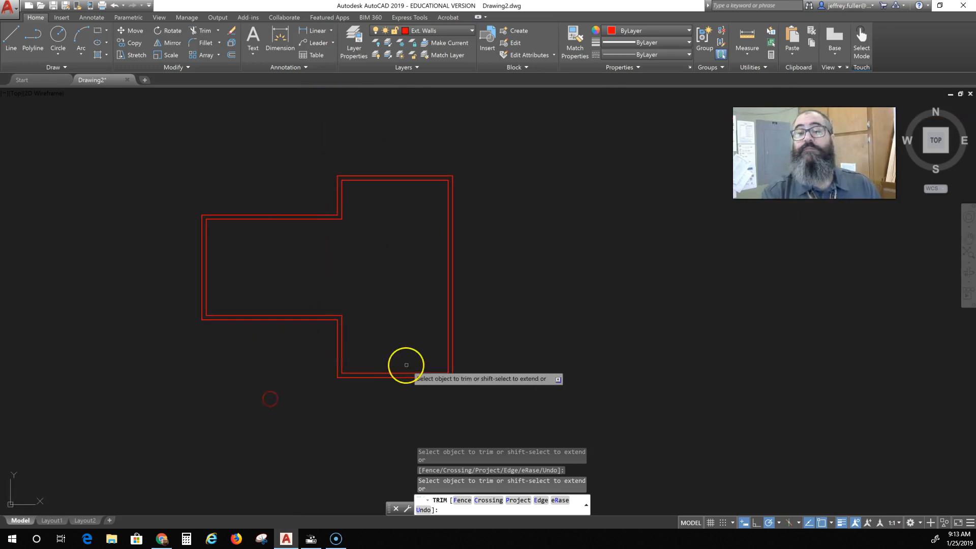